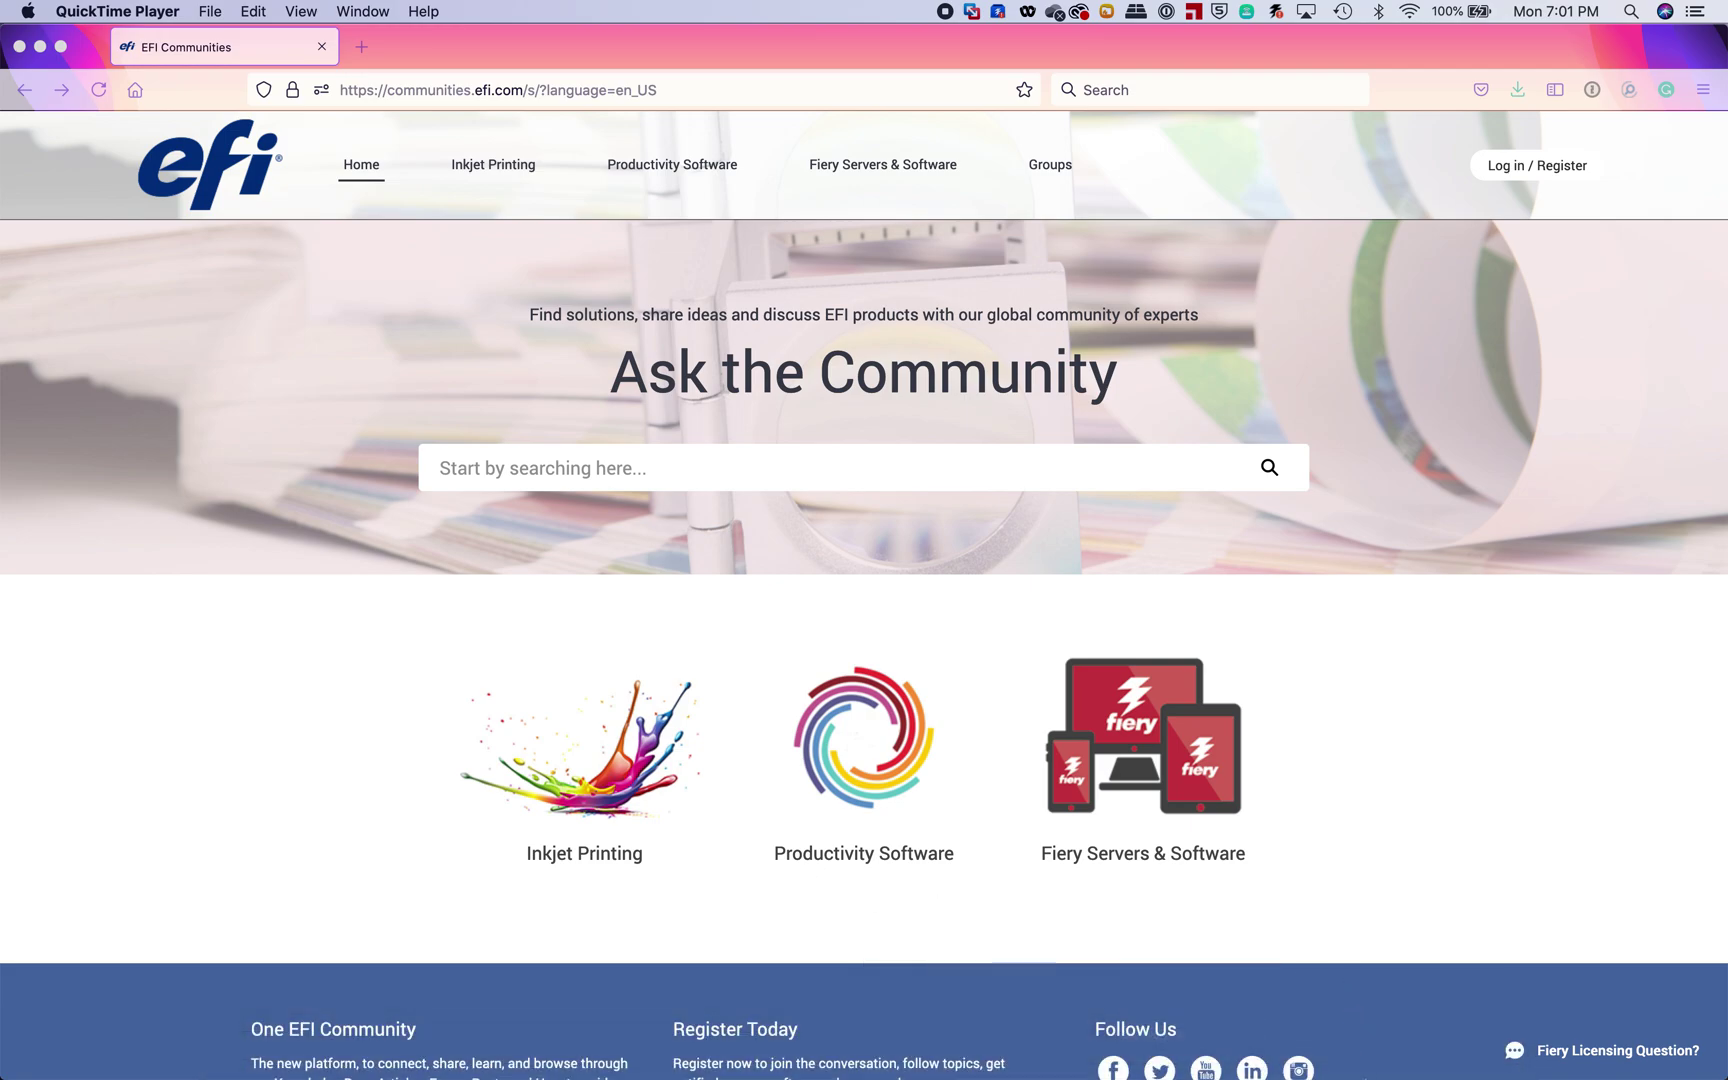
Restore the real_estate_postcard_datasource workbook and scroll from column A across to the picture-path columns R–S.
click(1358, 1064)
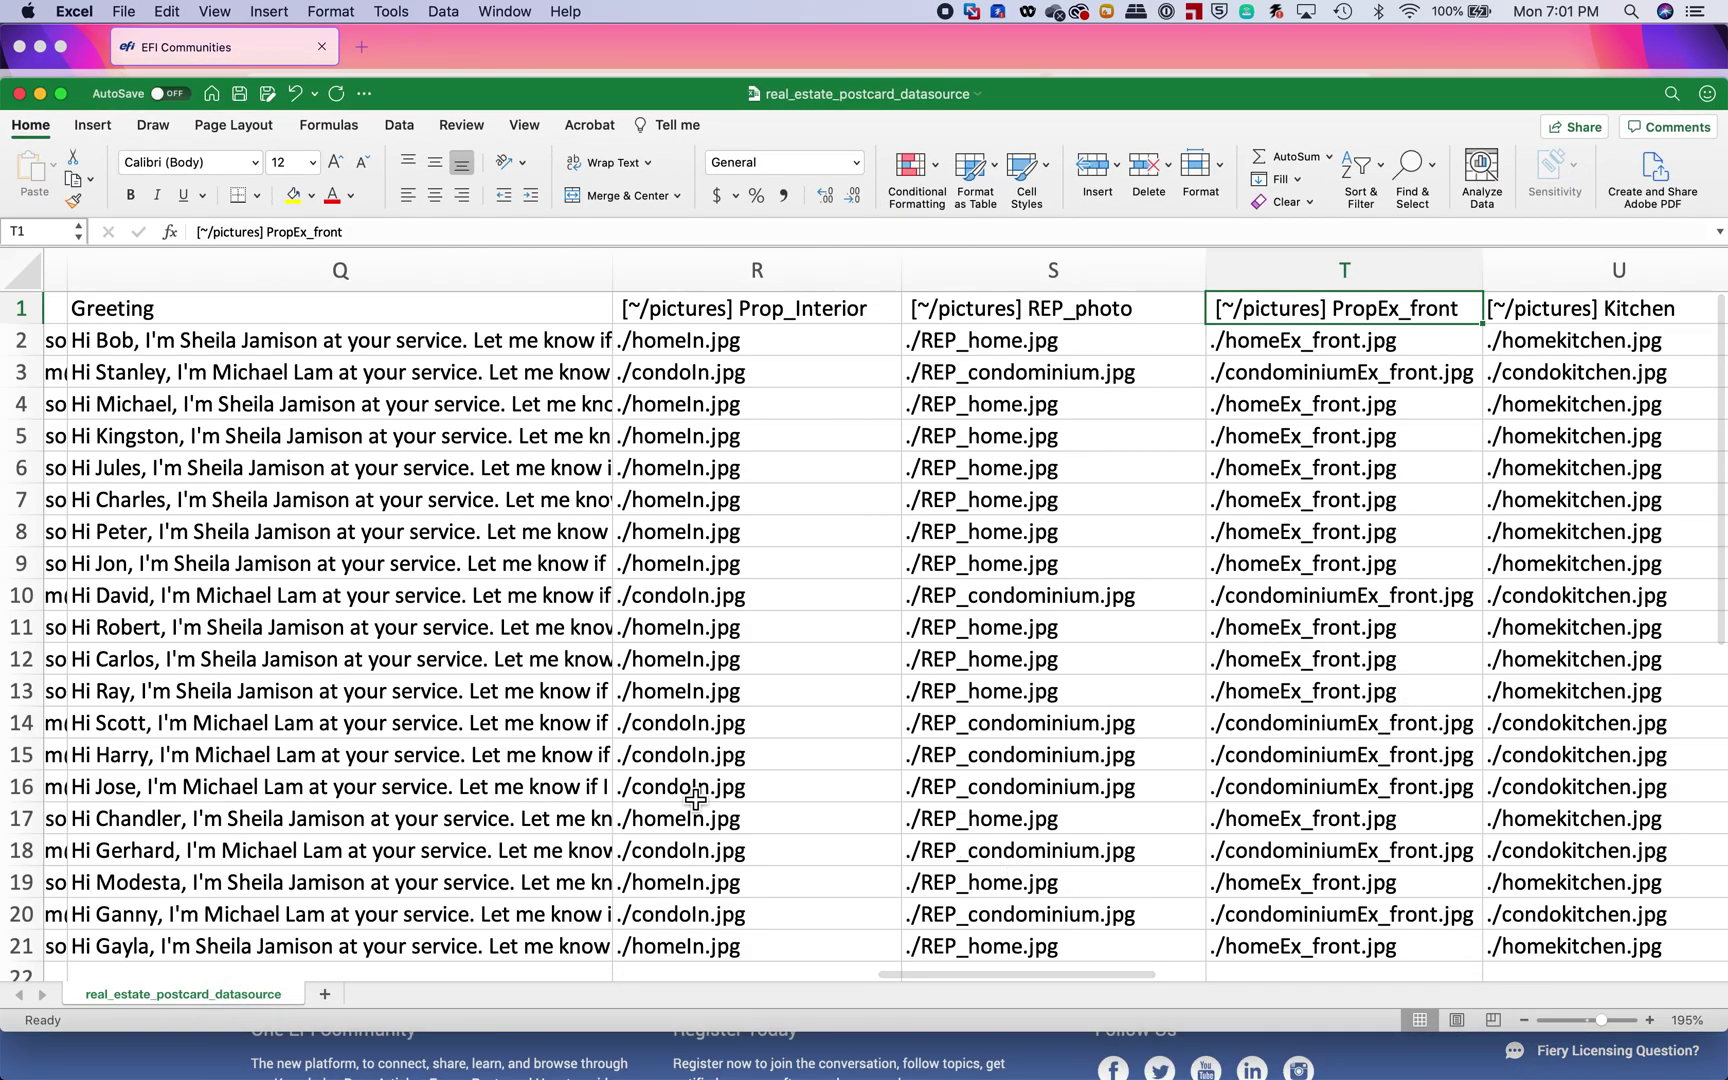
scroll(426, 706, left, 15)
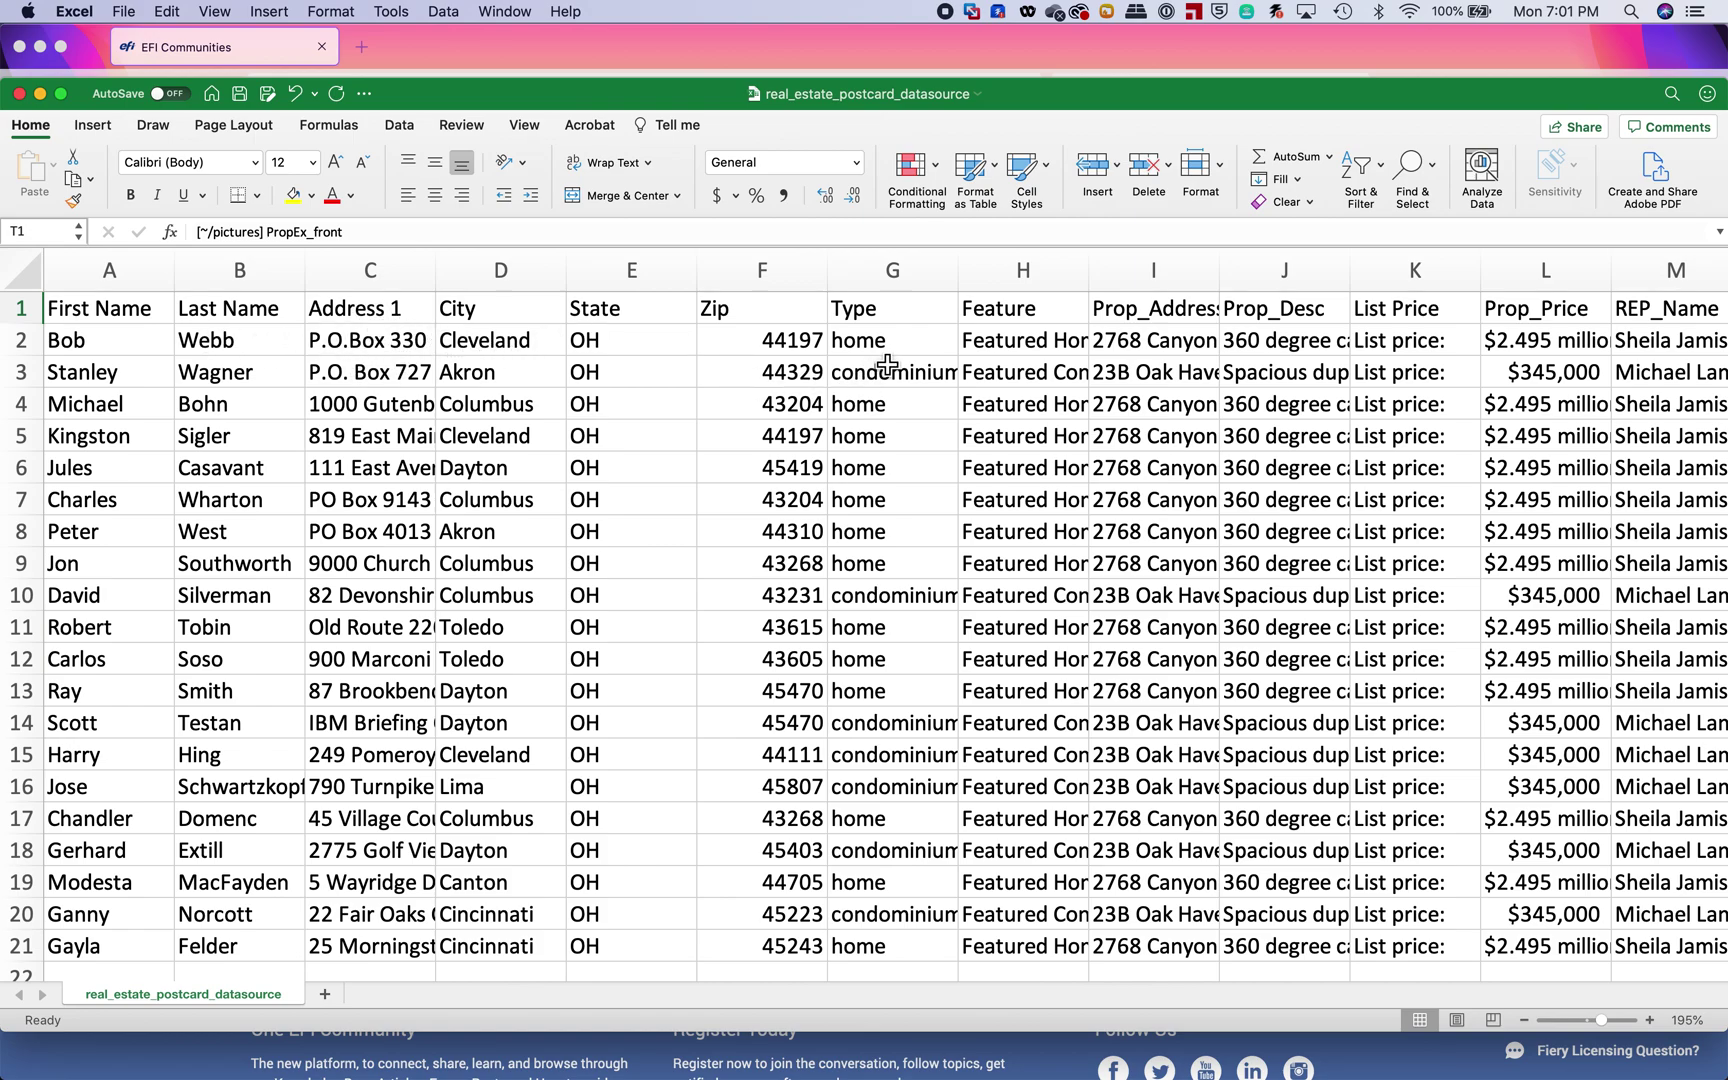
scroll(910, 378, right, 5)
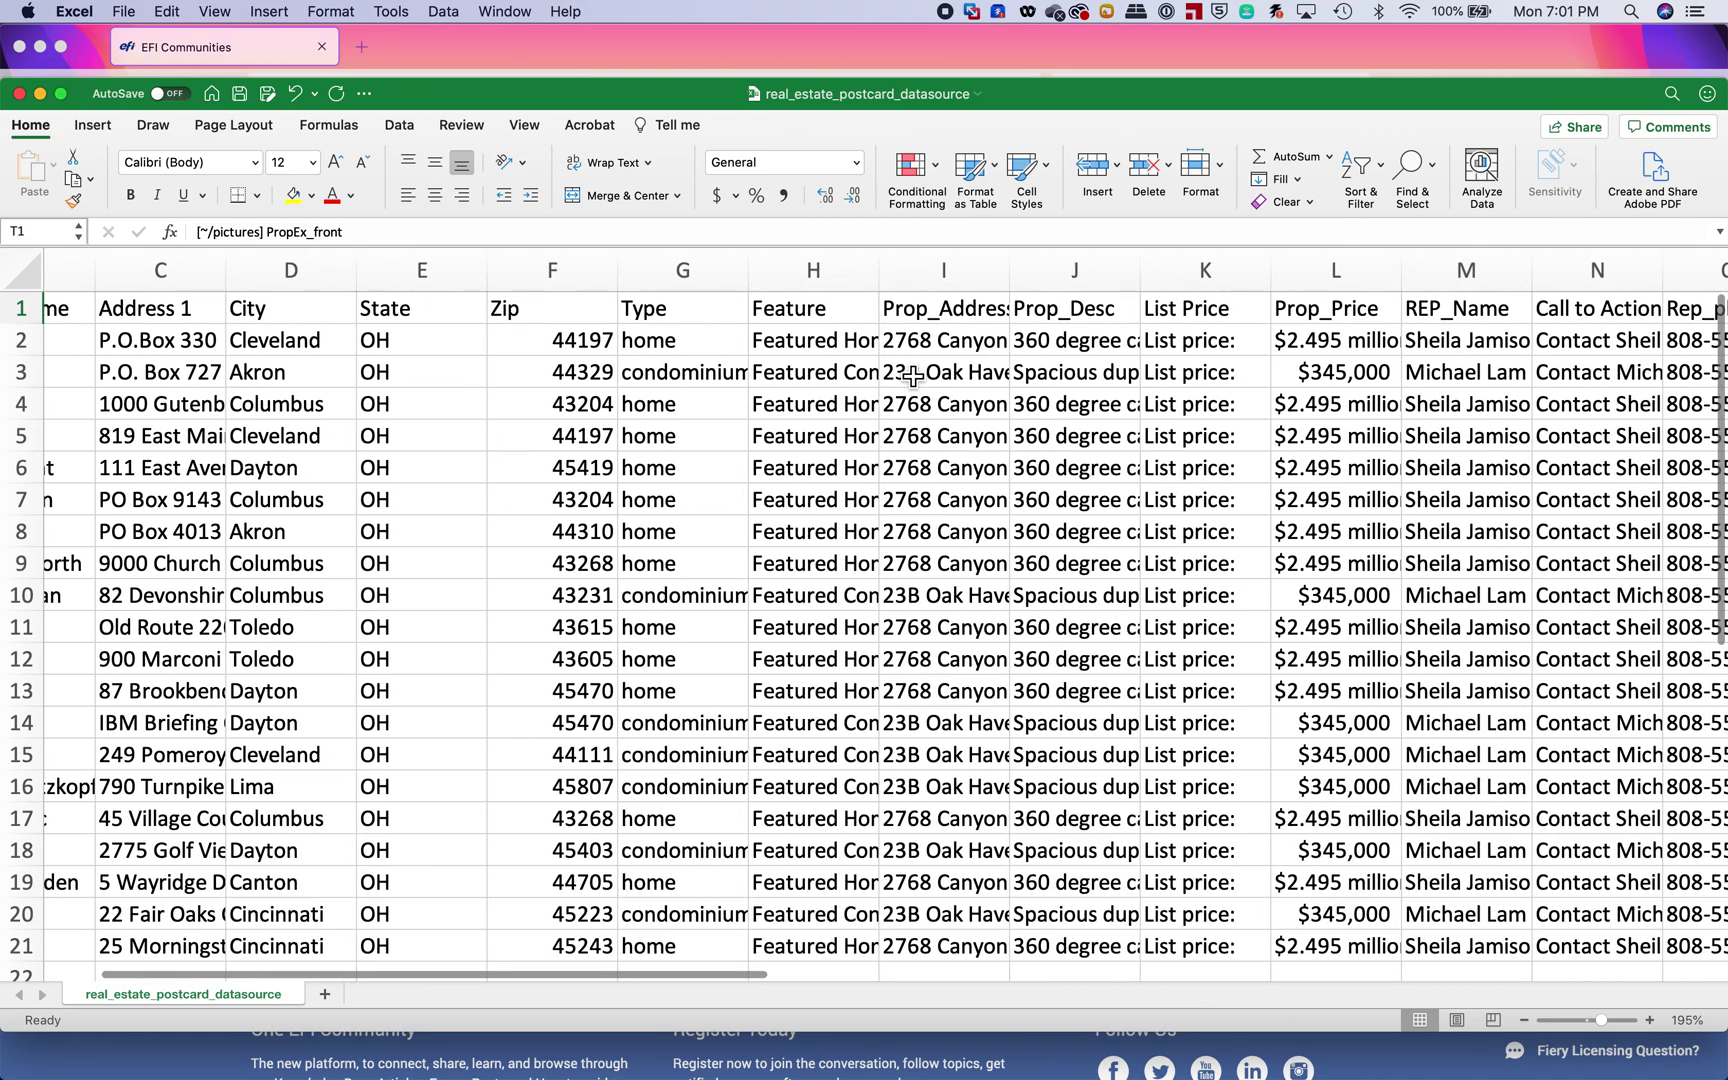
scroll(915, 375, right, 5)
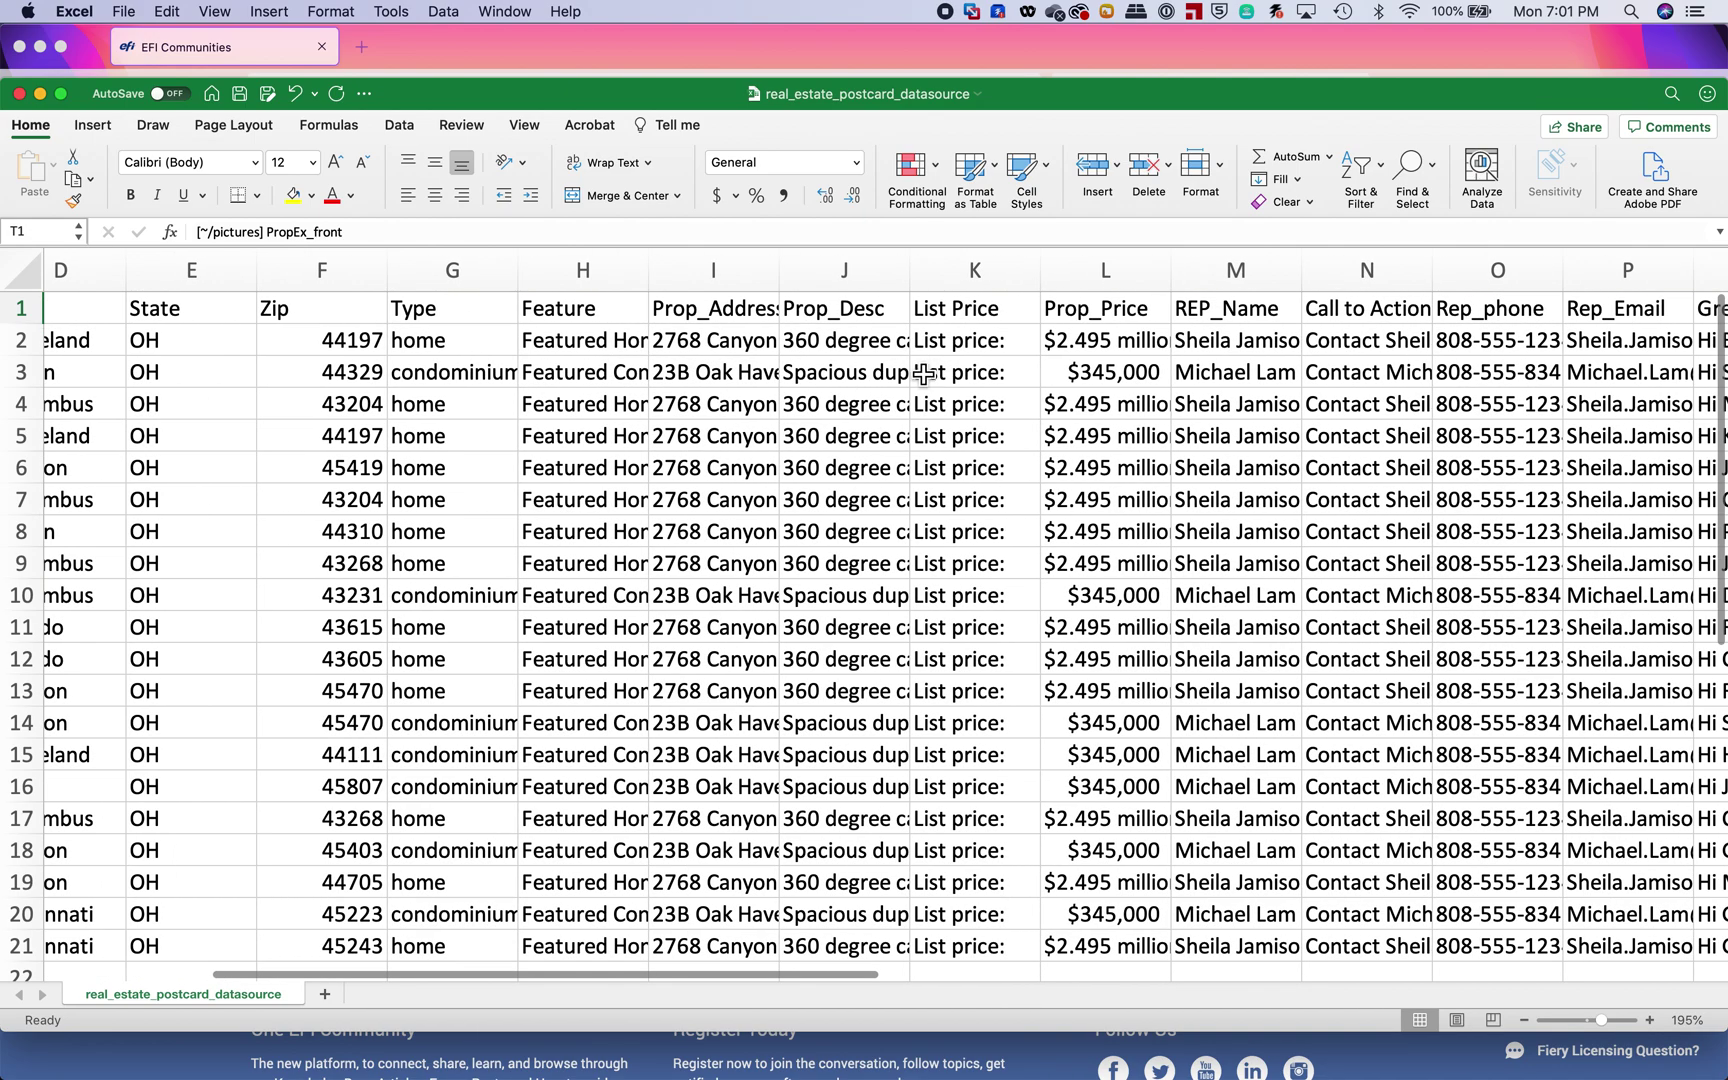
scroll(889, 400, right, 4)
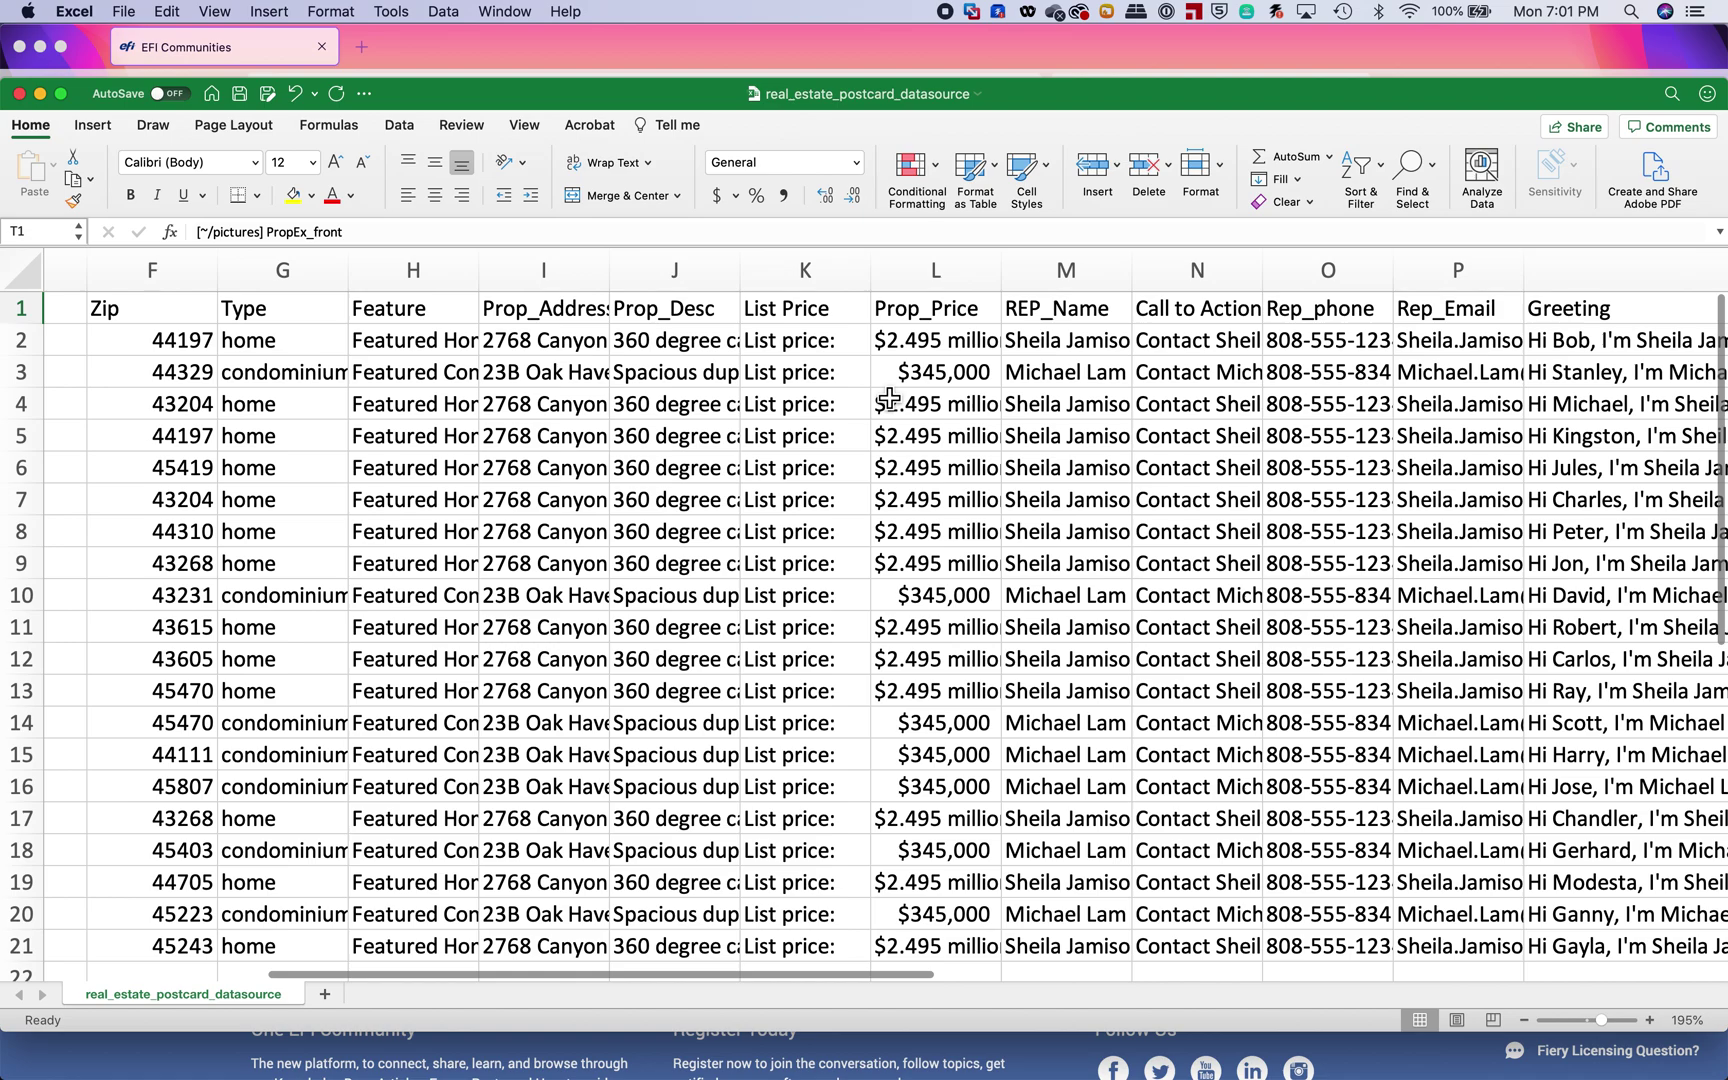
scroll(889, 400, right, 4)
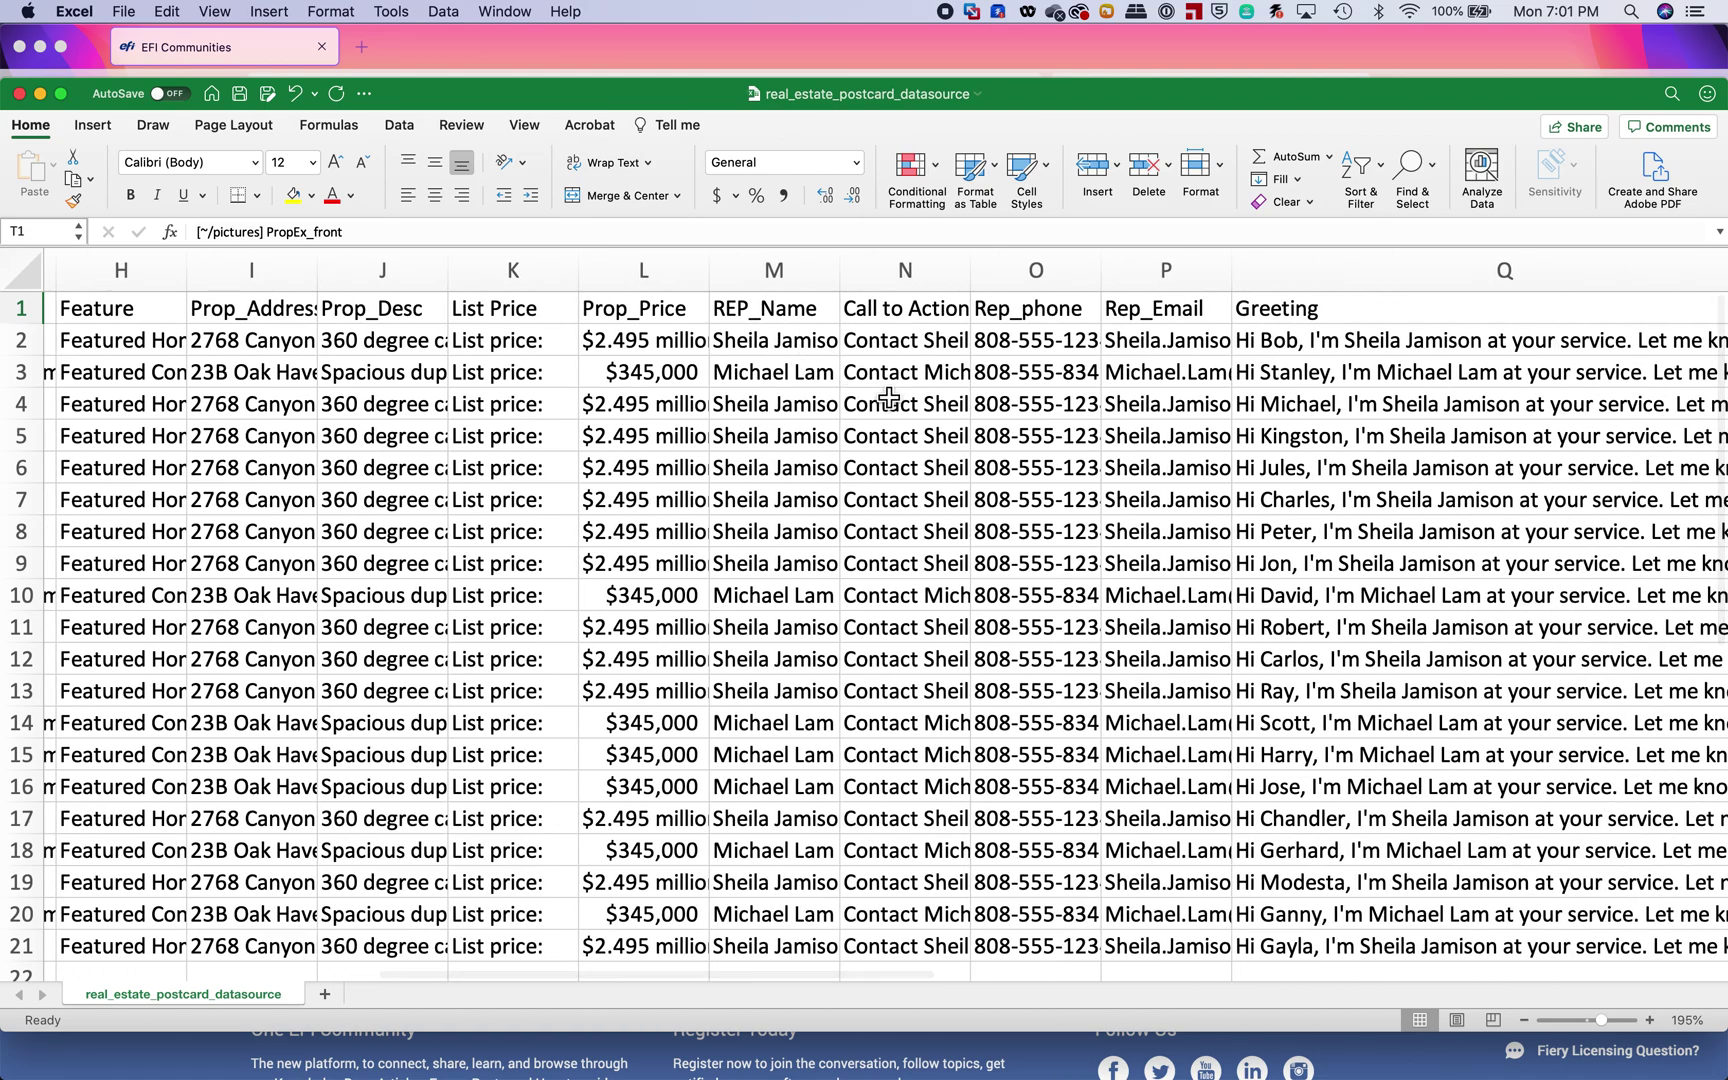
scroll(889, 400, right, 4)
scroll(889, 400, right, 4)
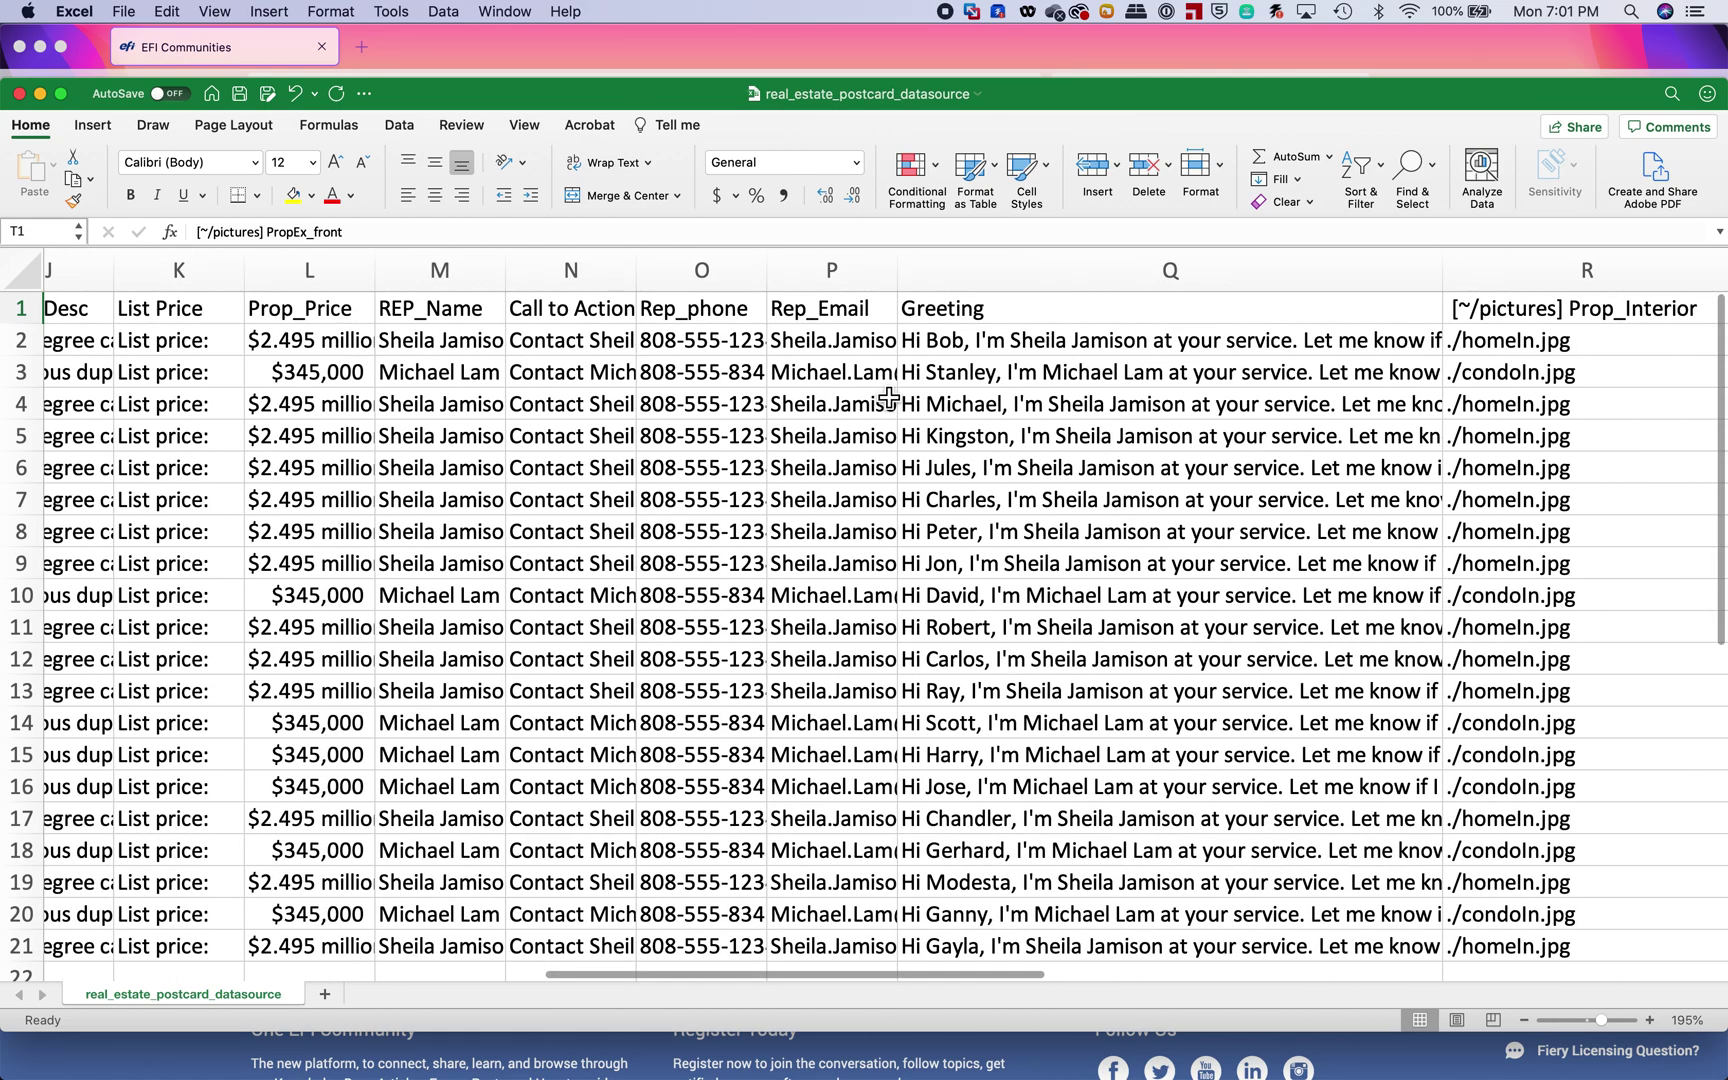
scroll(889, 400, right, 2)
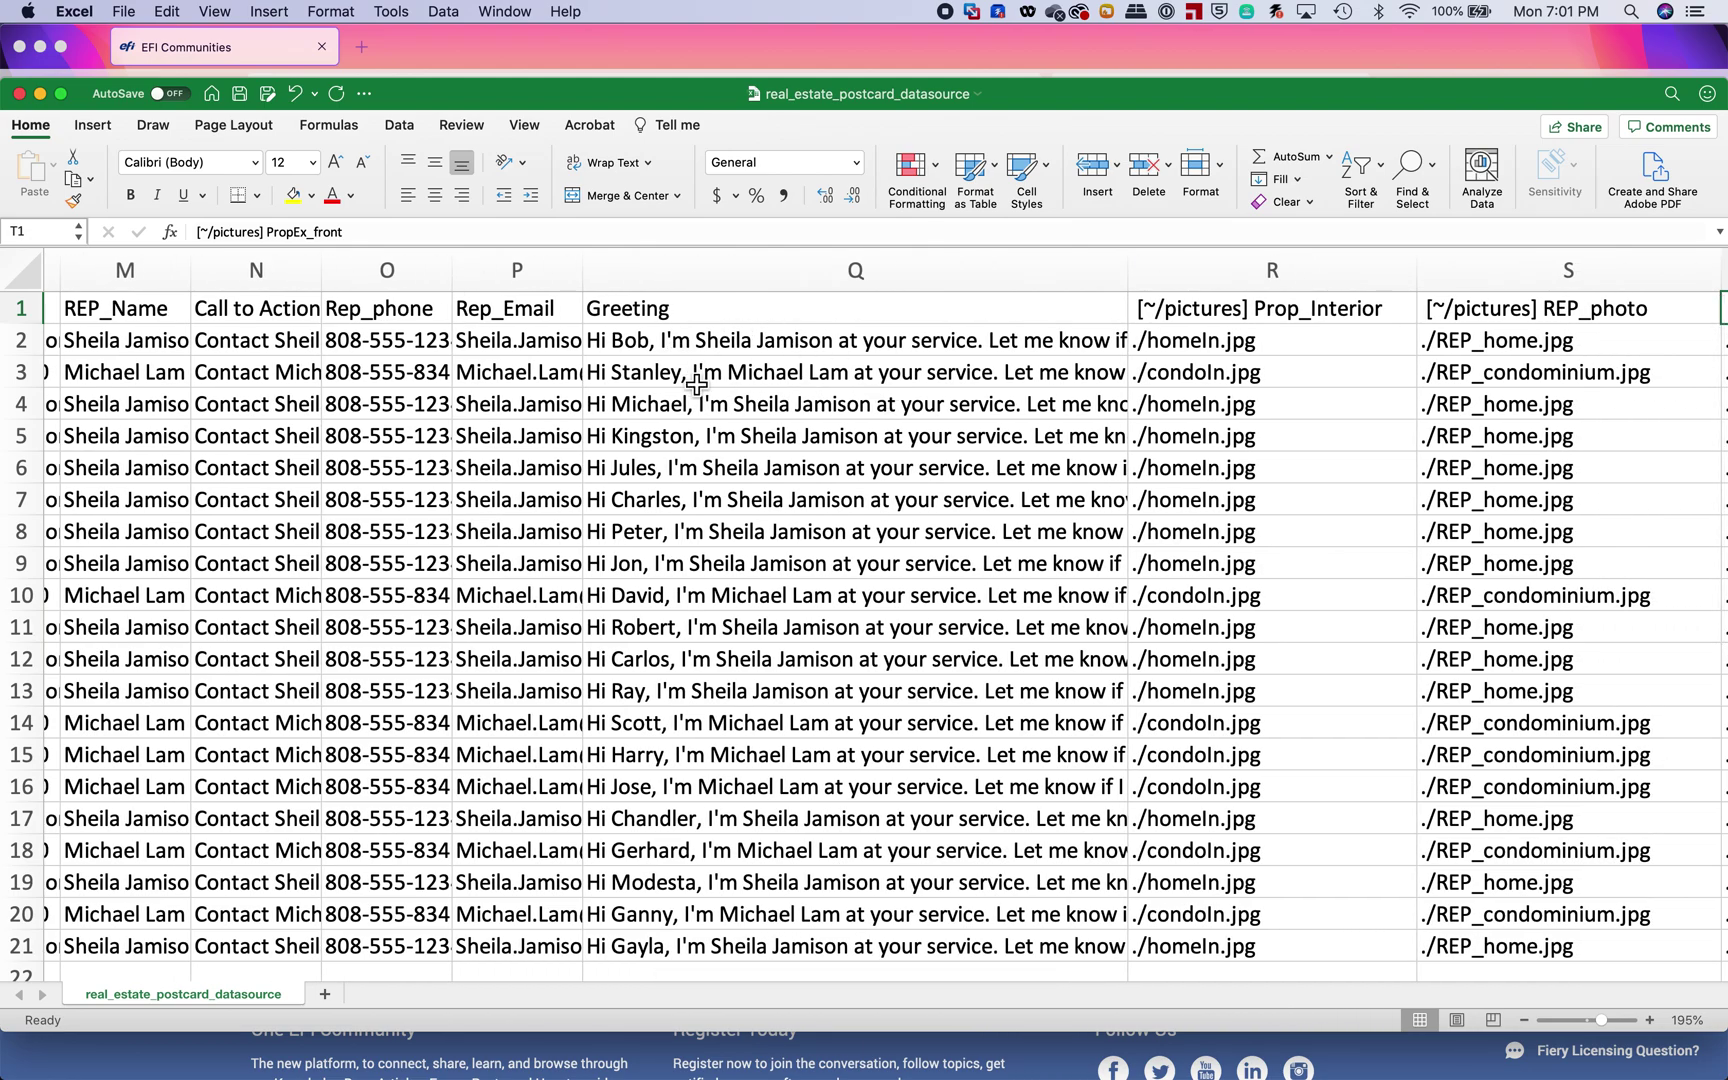
scroll(1210, 407, right, 3)
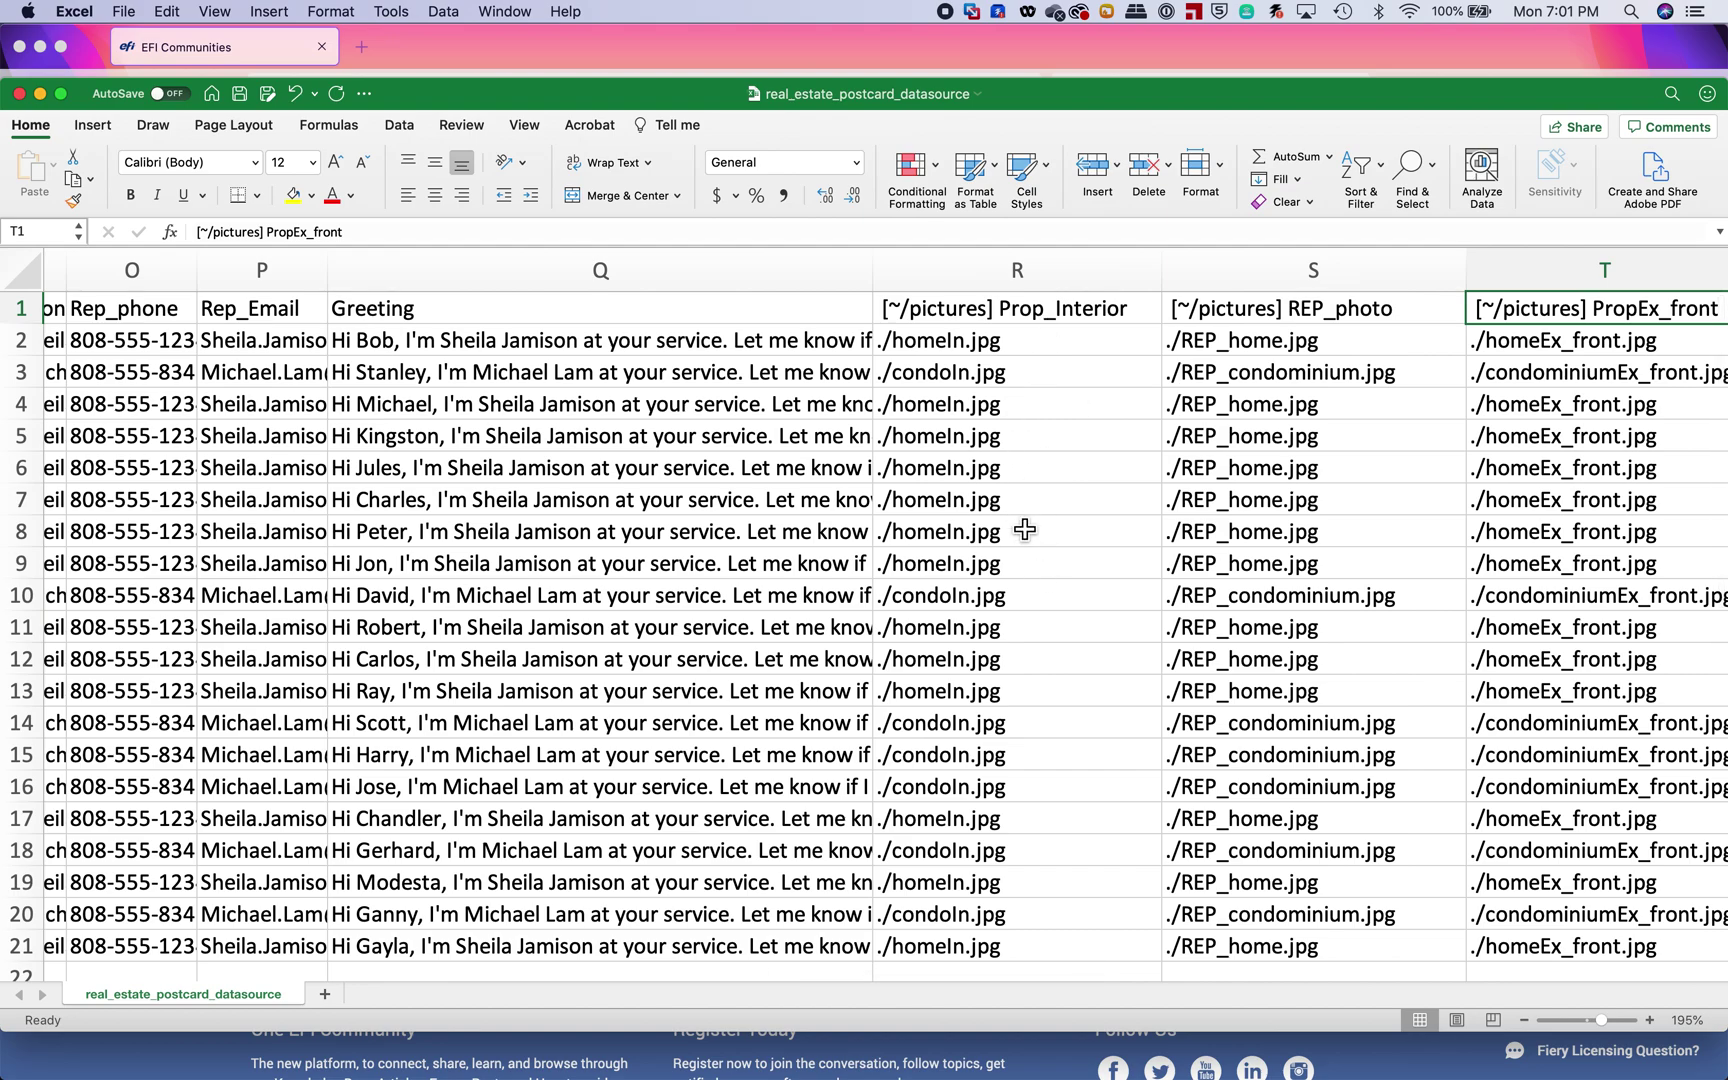
click(1046, 322)
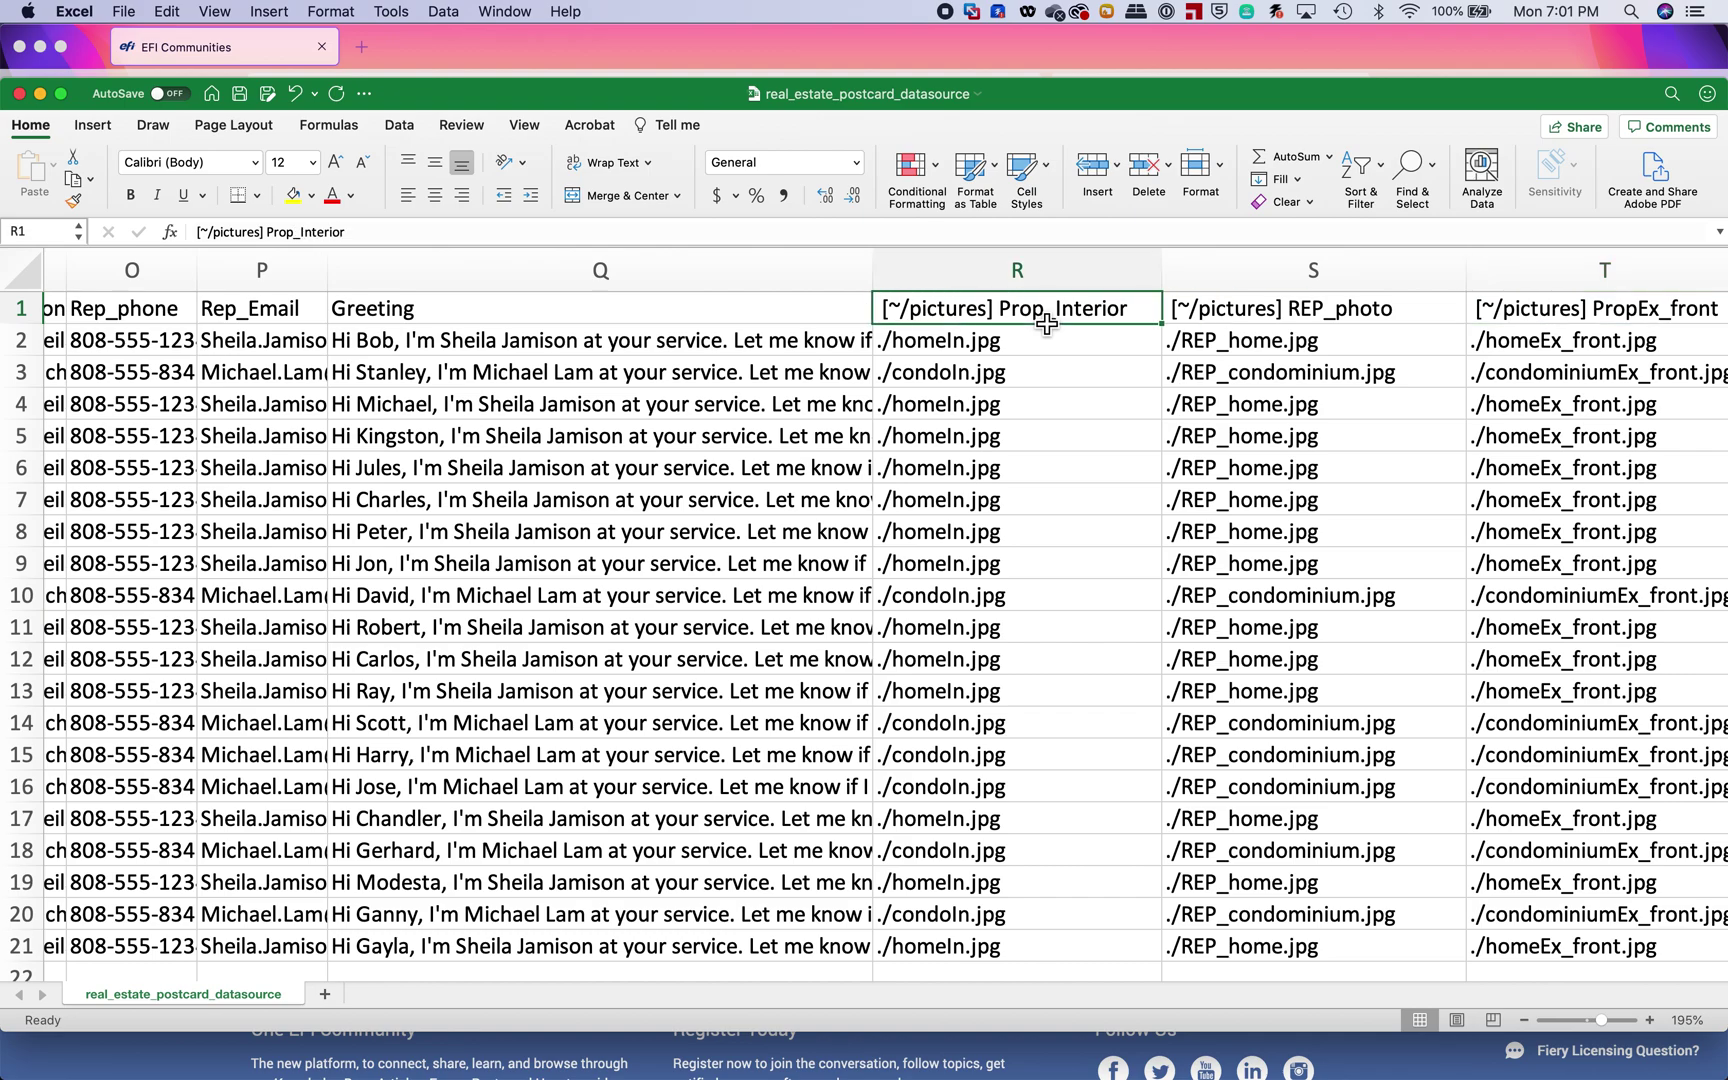
click(1260, 320)
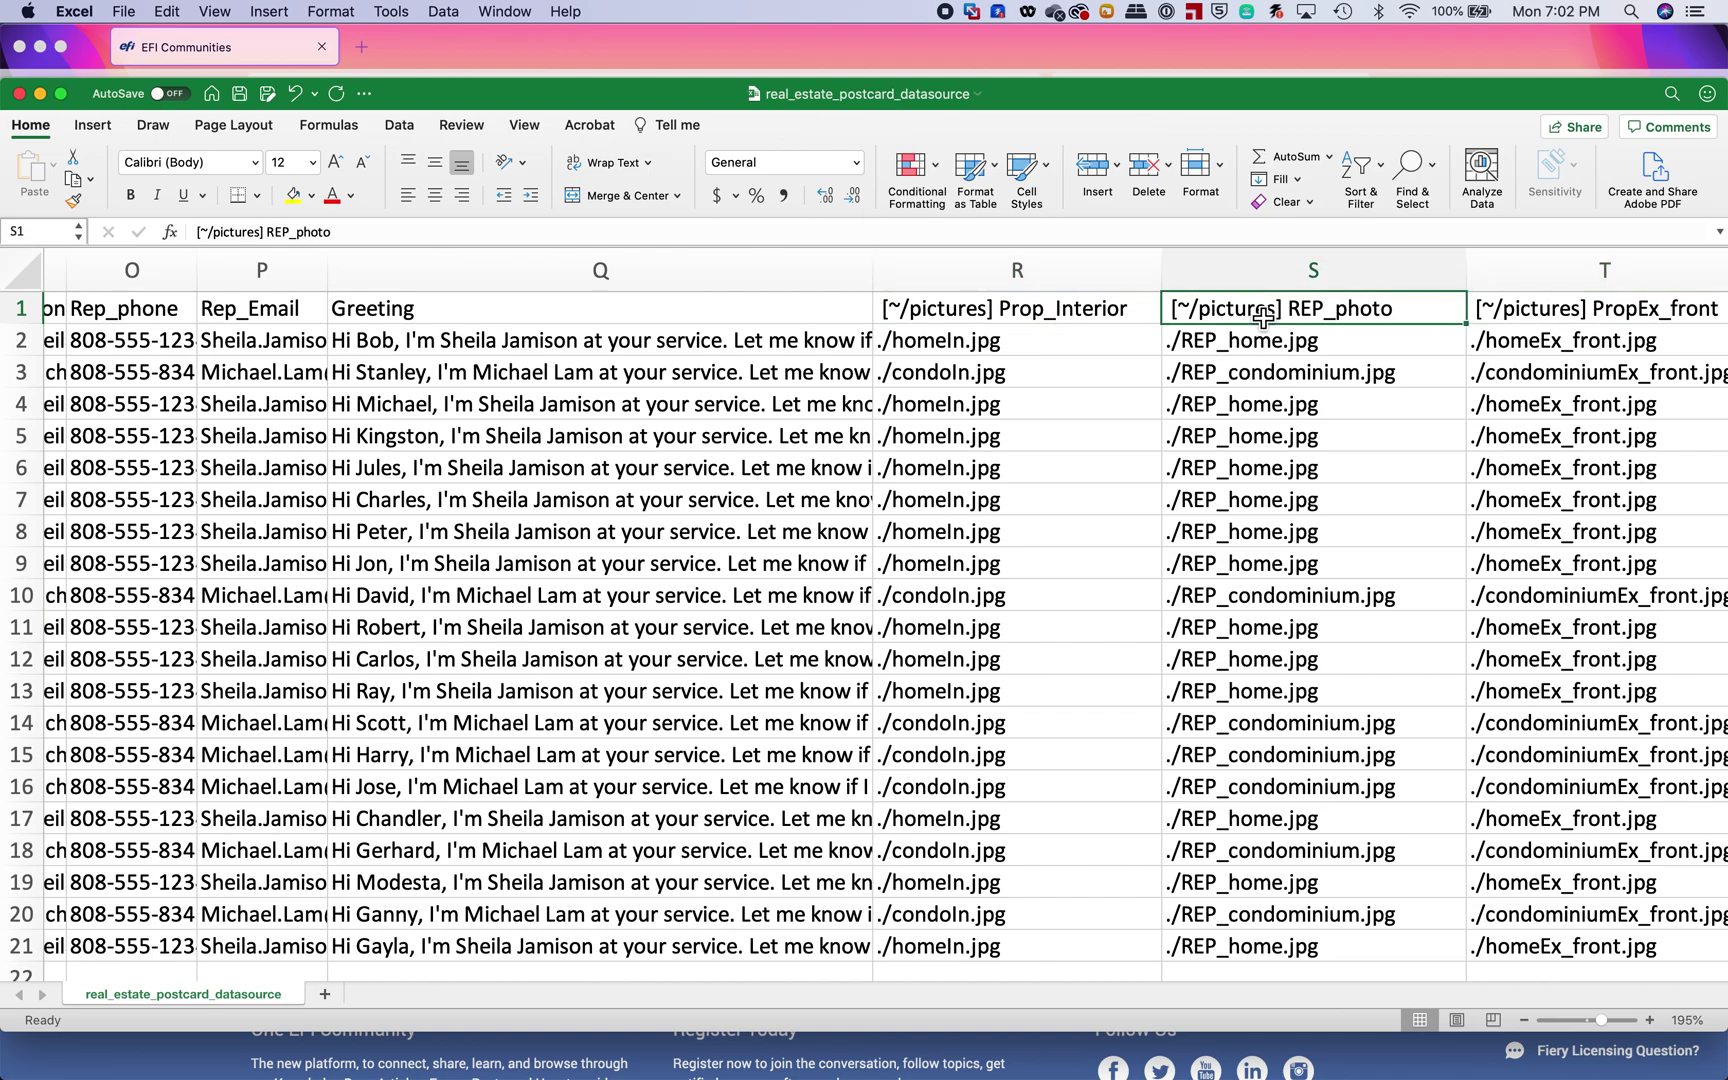
click(1502, 318)
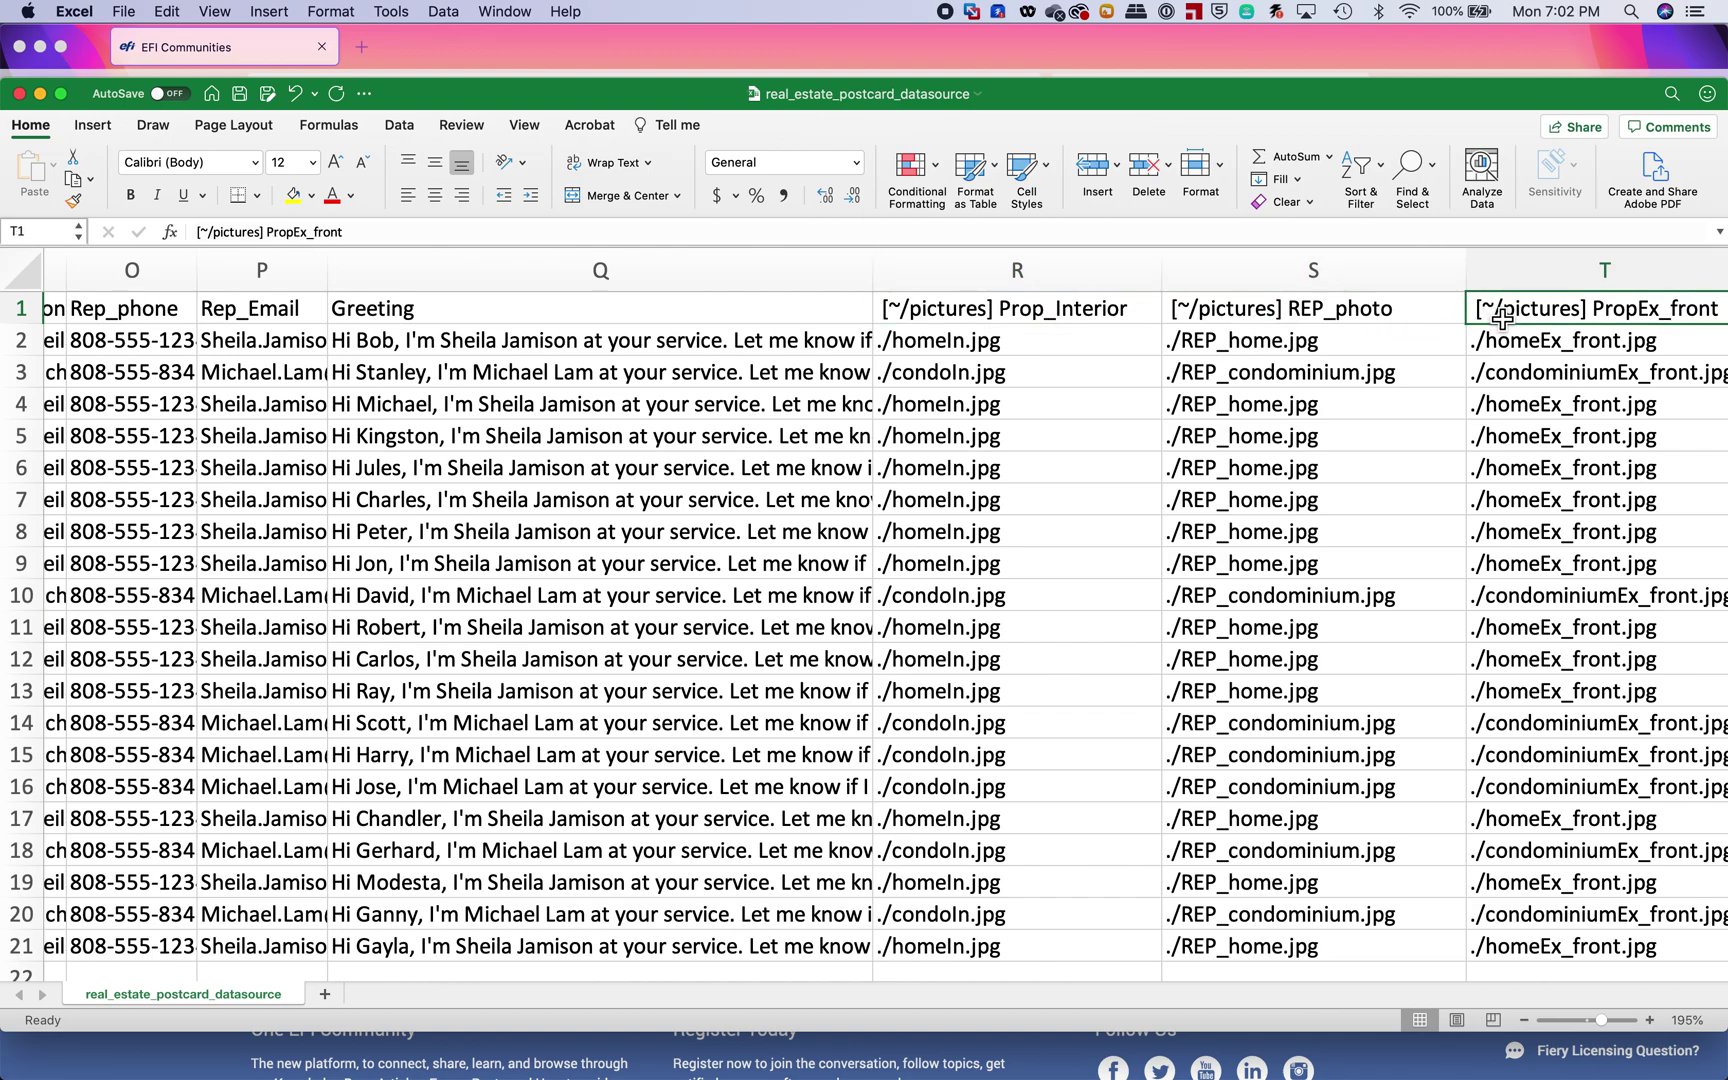
click(895, 350)
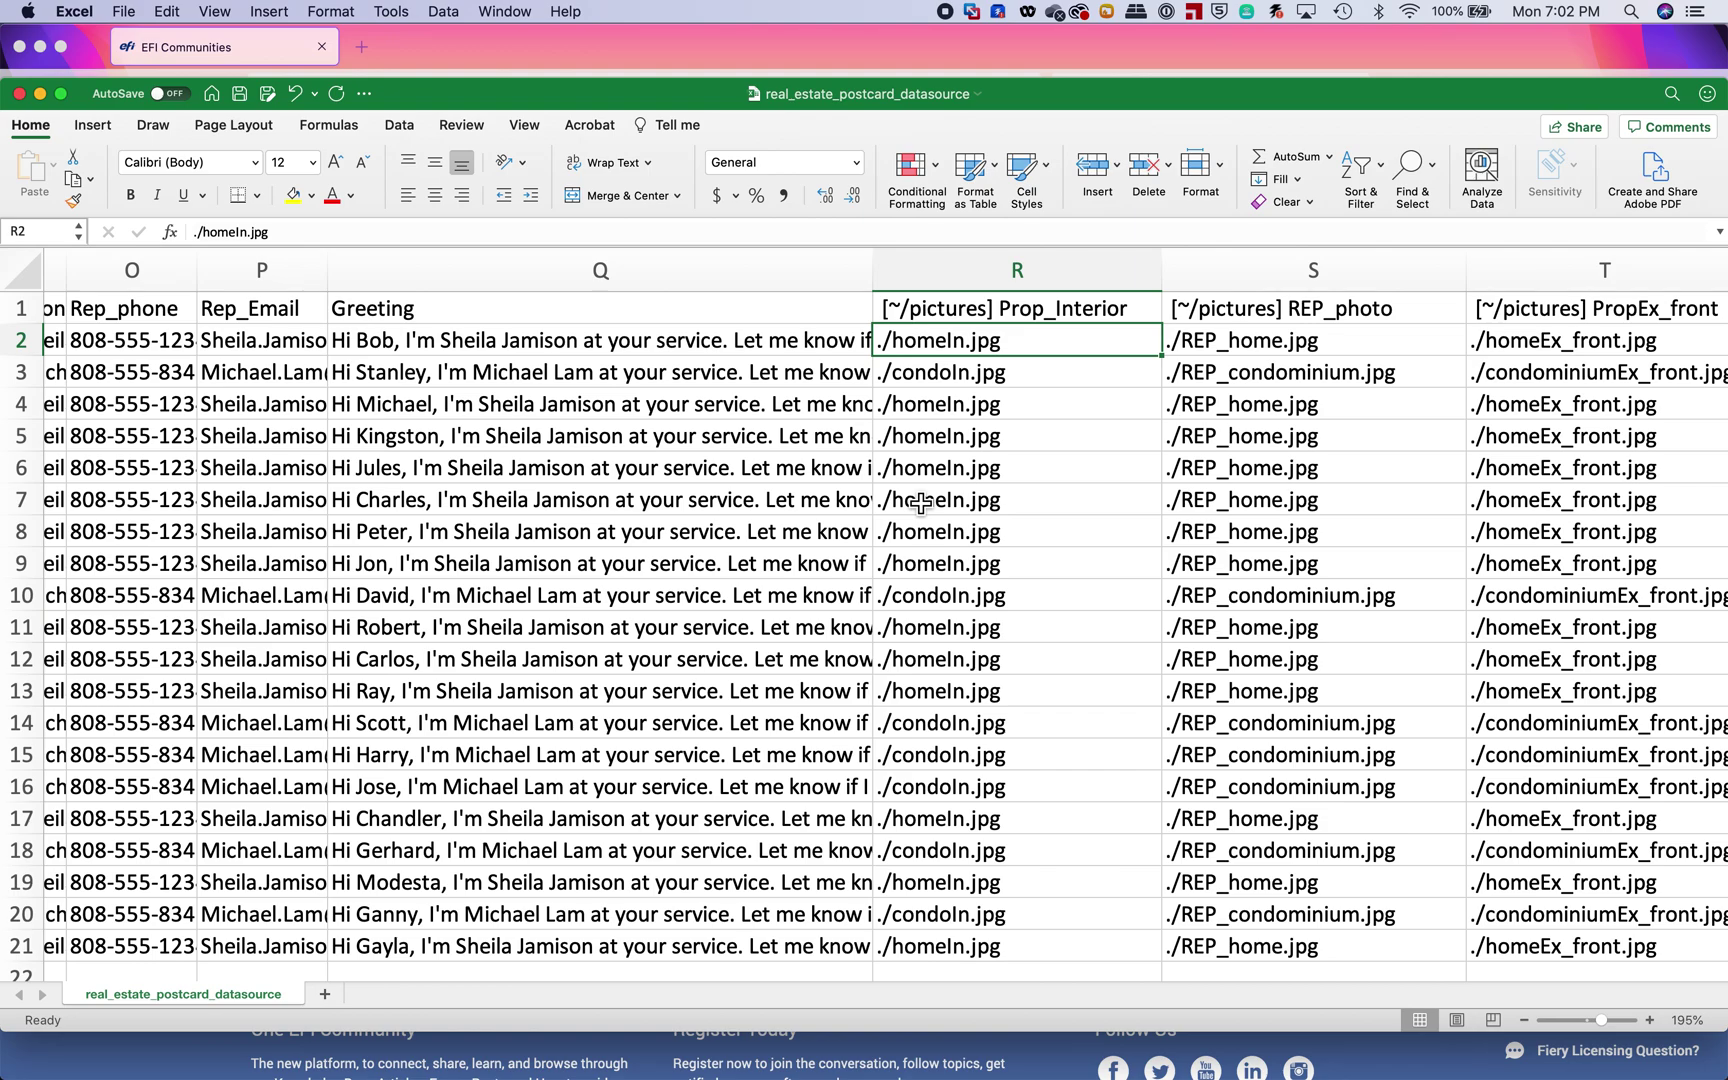
mouse_move(1097, 1074)
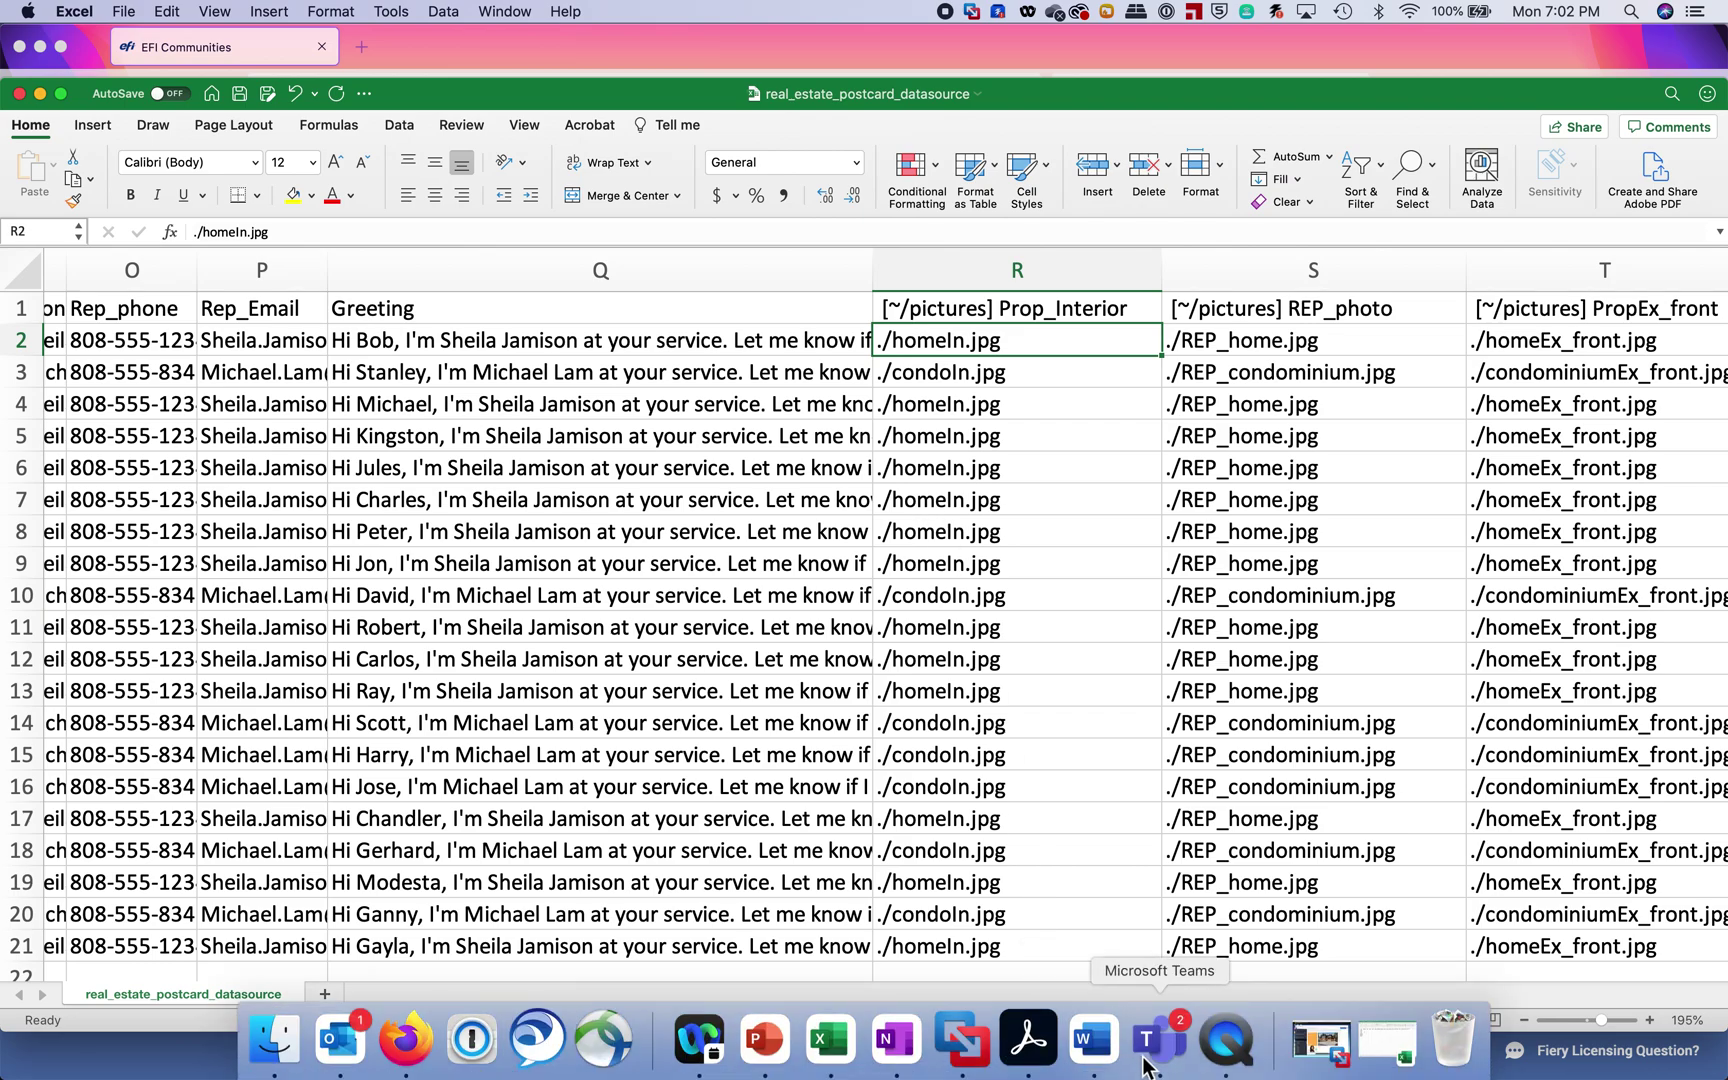
Browse the FFPs folder under FreeForm create in the Open dialog, then close it without opening a file.
click(979, 1066)
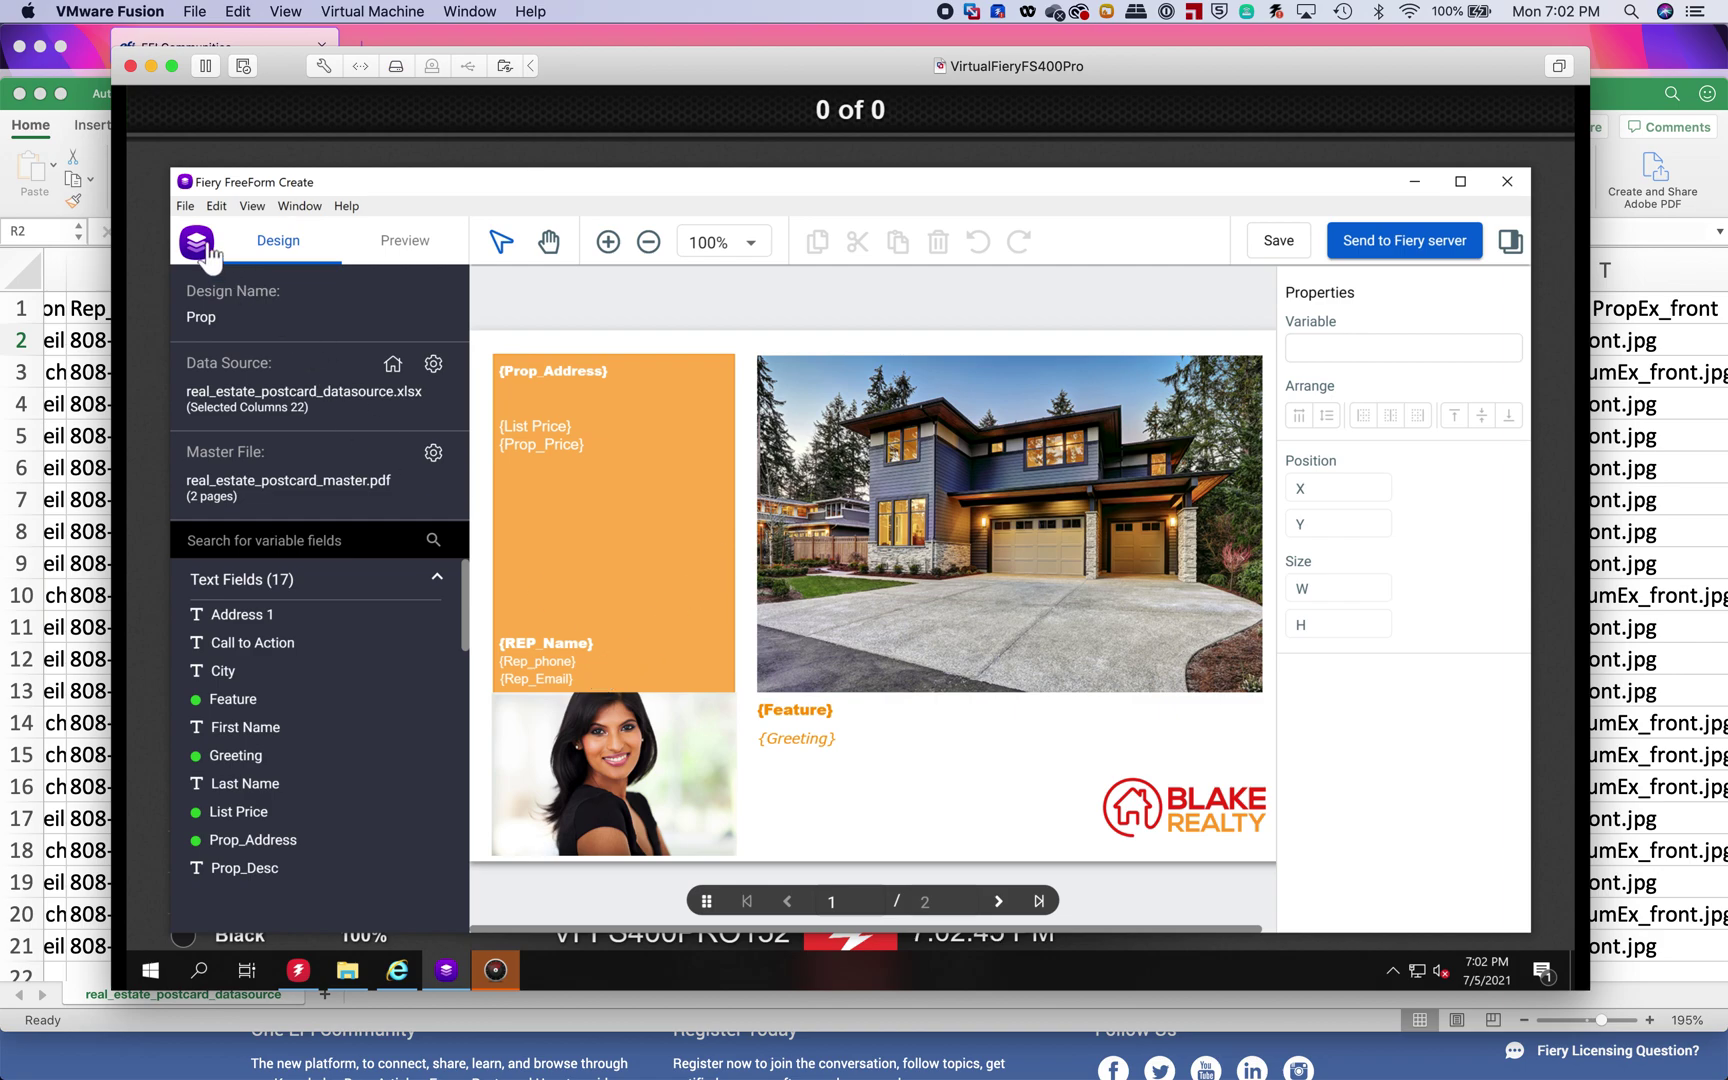
click(186, 206)
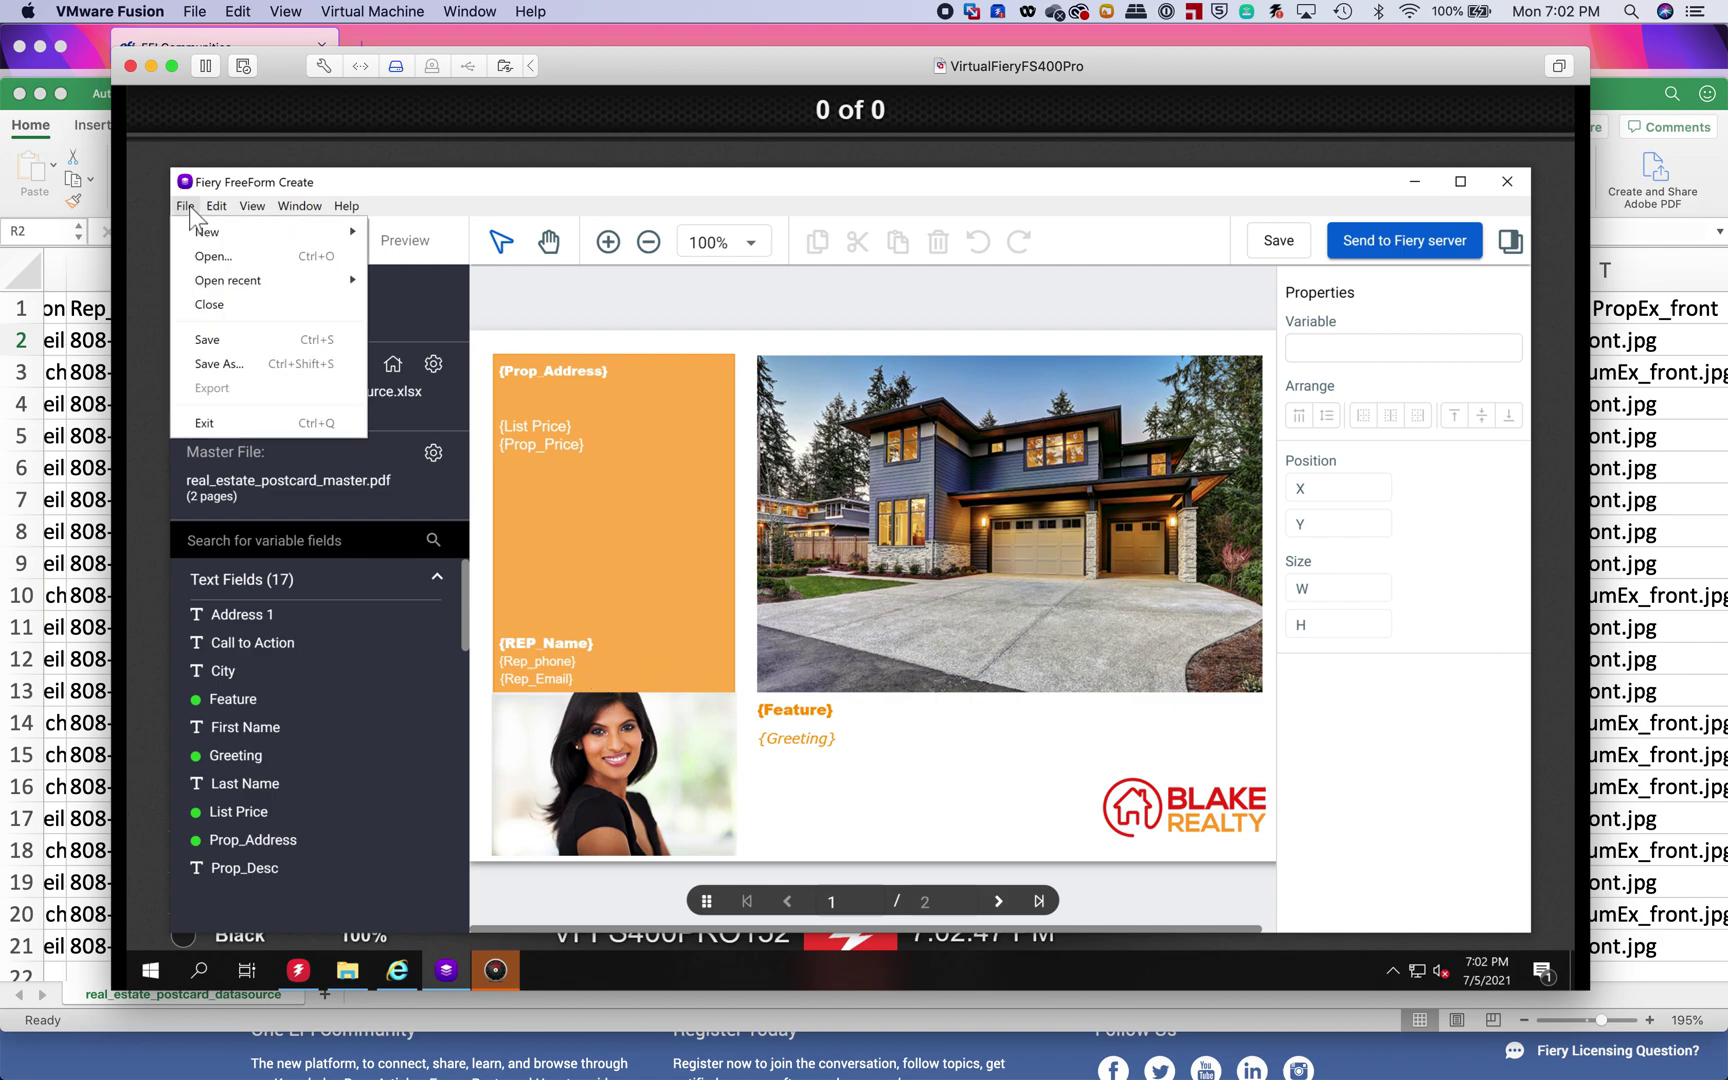
click(205, 255)
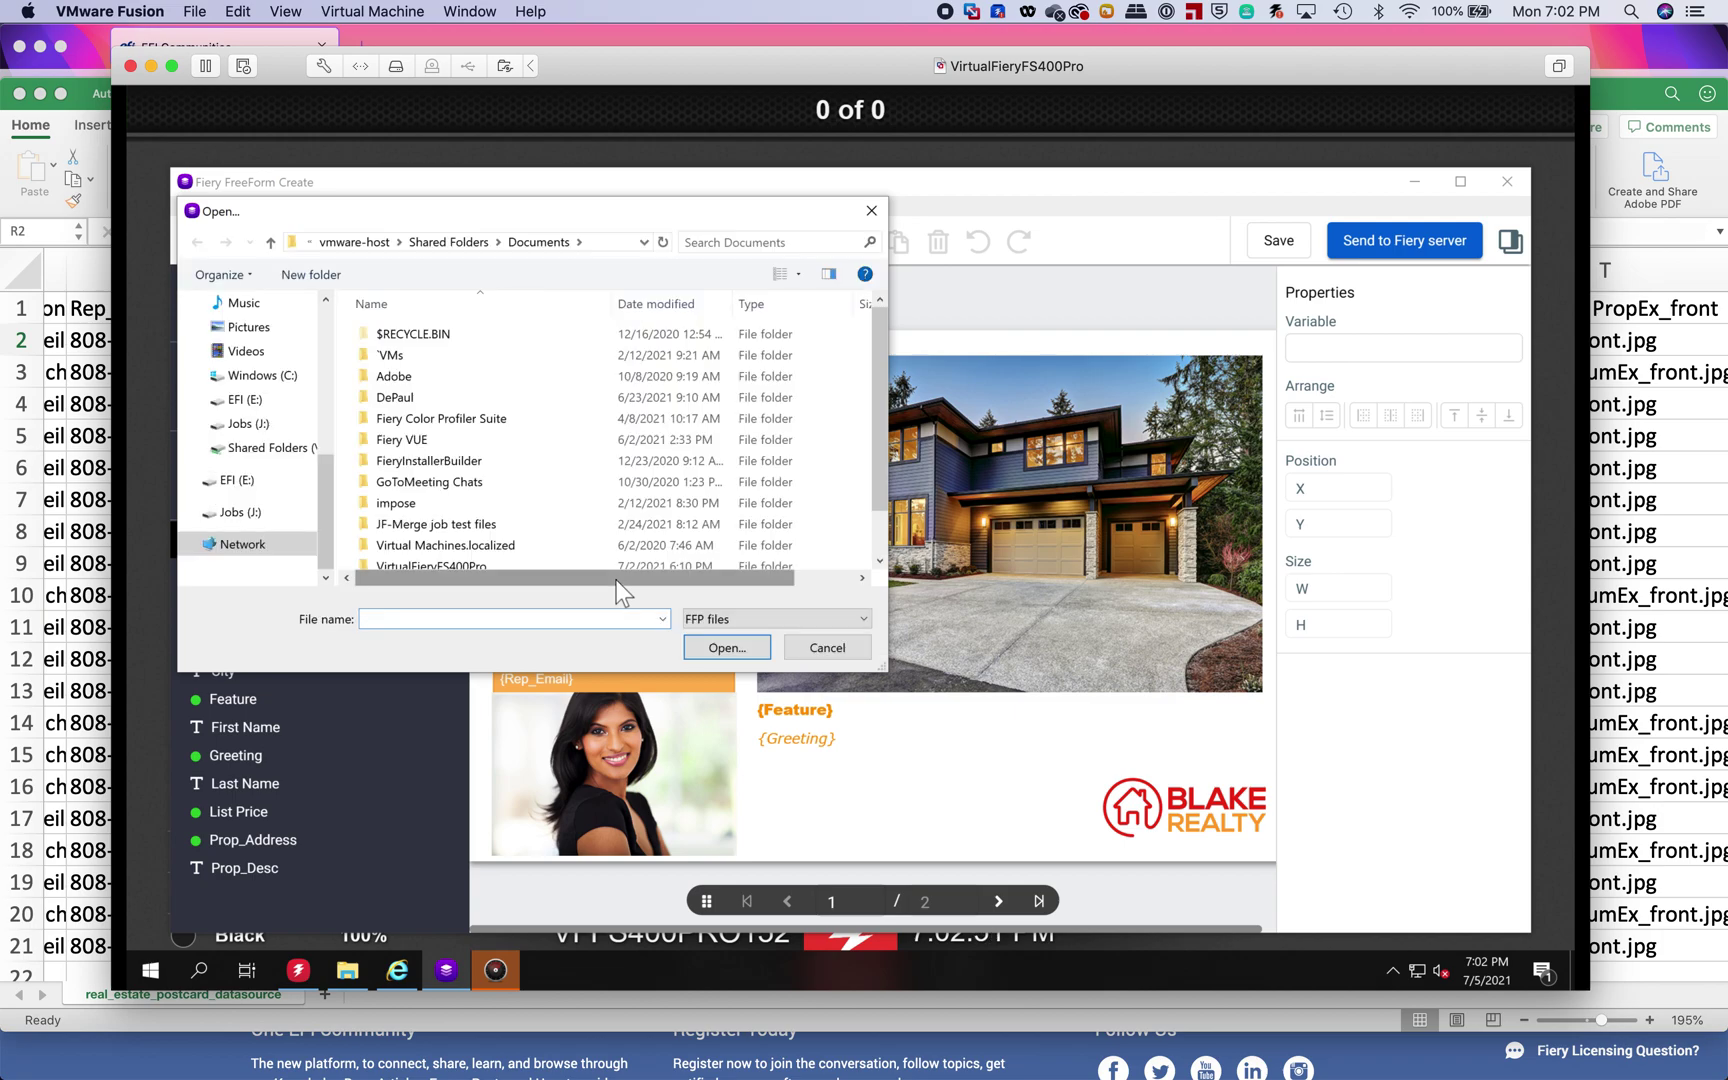
drag(327, 473, 325, 347)
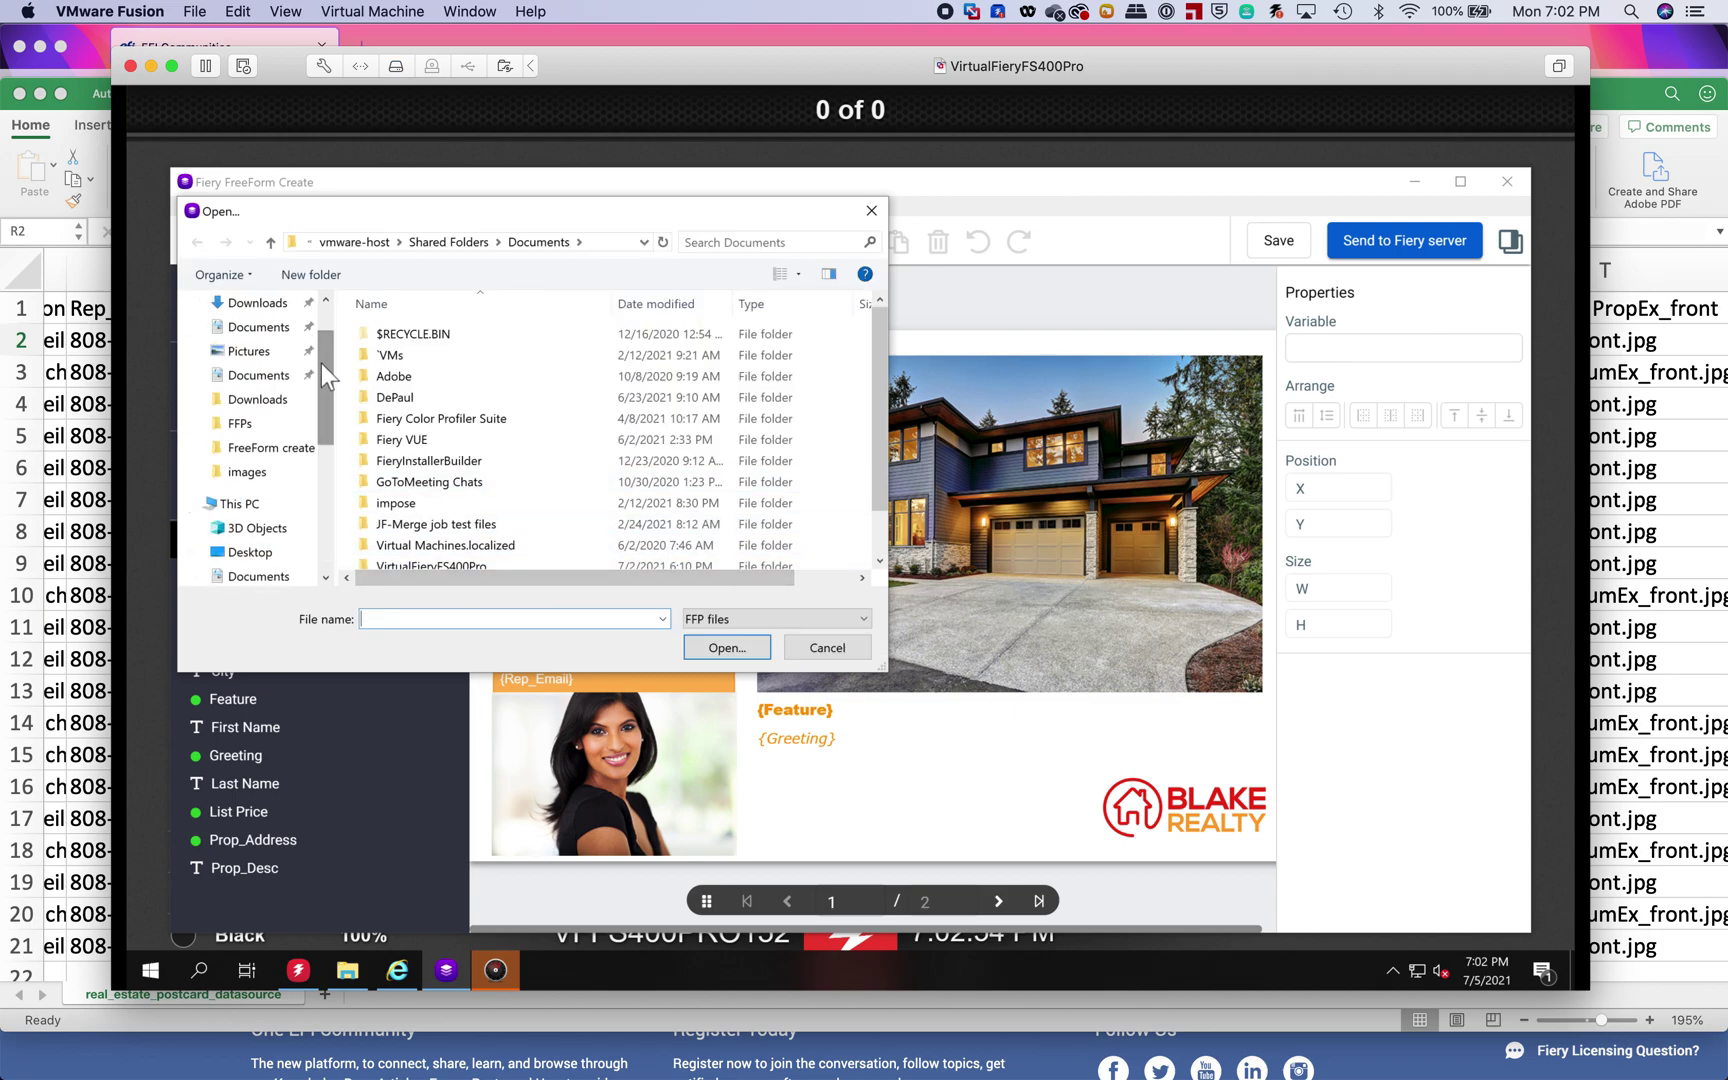
click(275, 448)
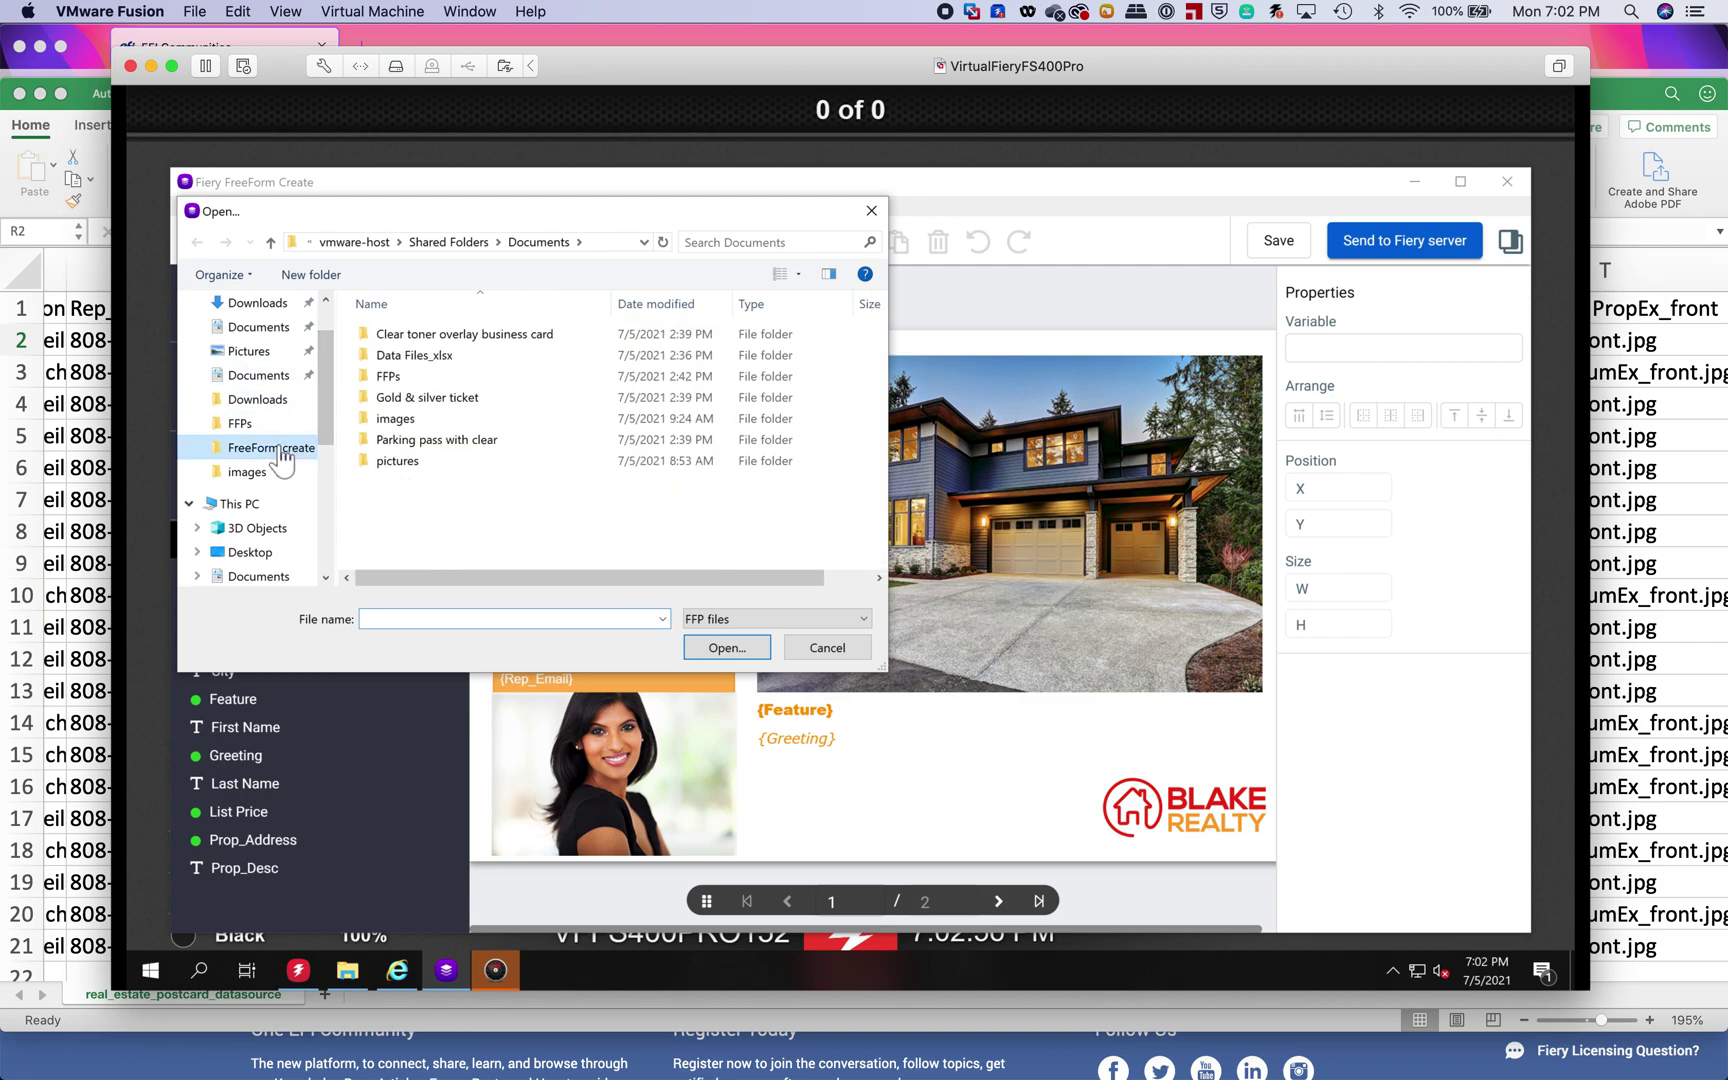
click(396, 377)
double_click(396, 377)
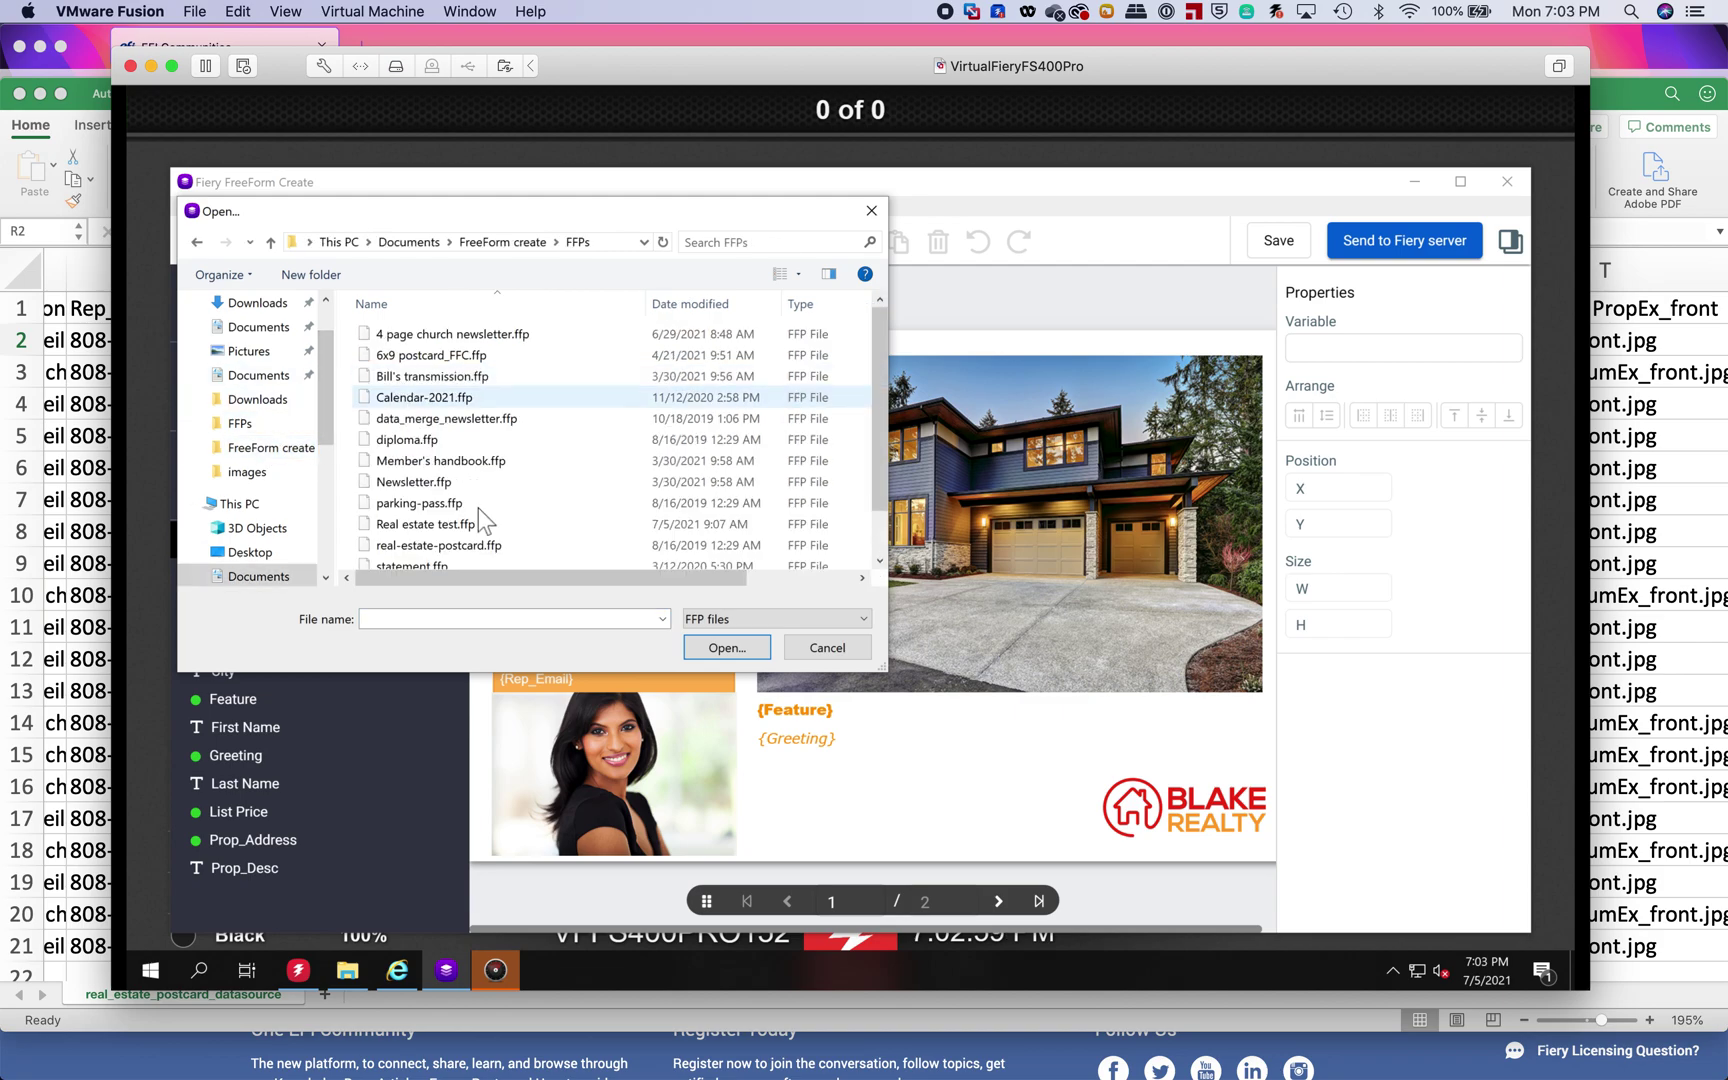
click(871, 210)
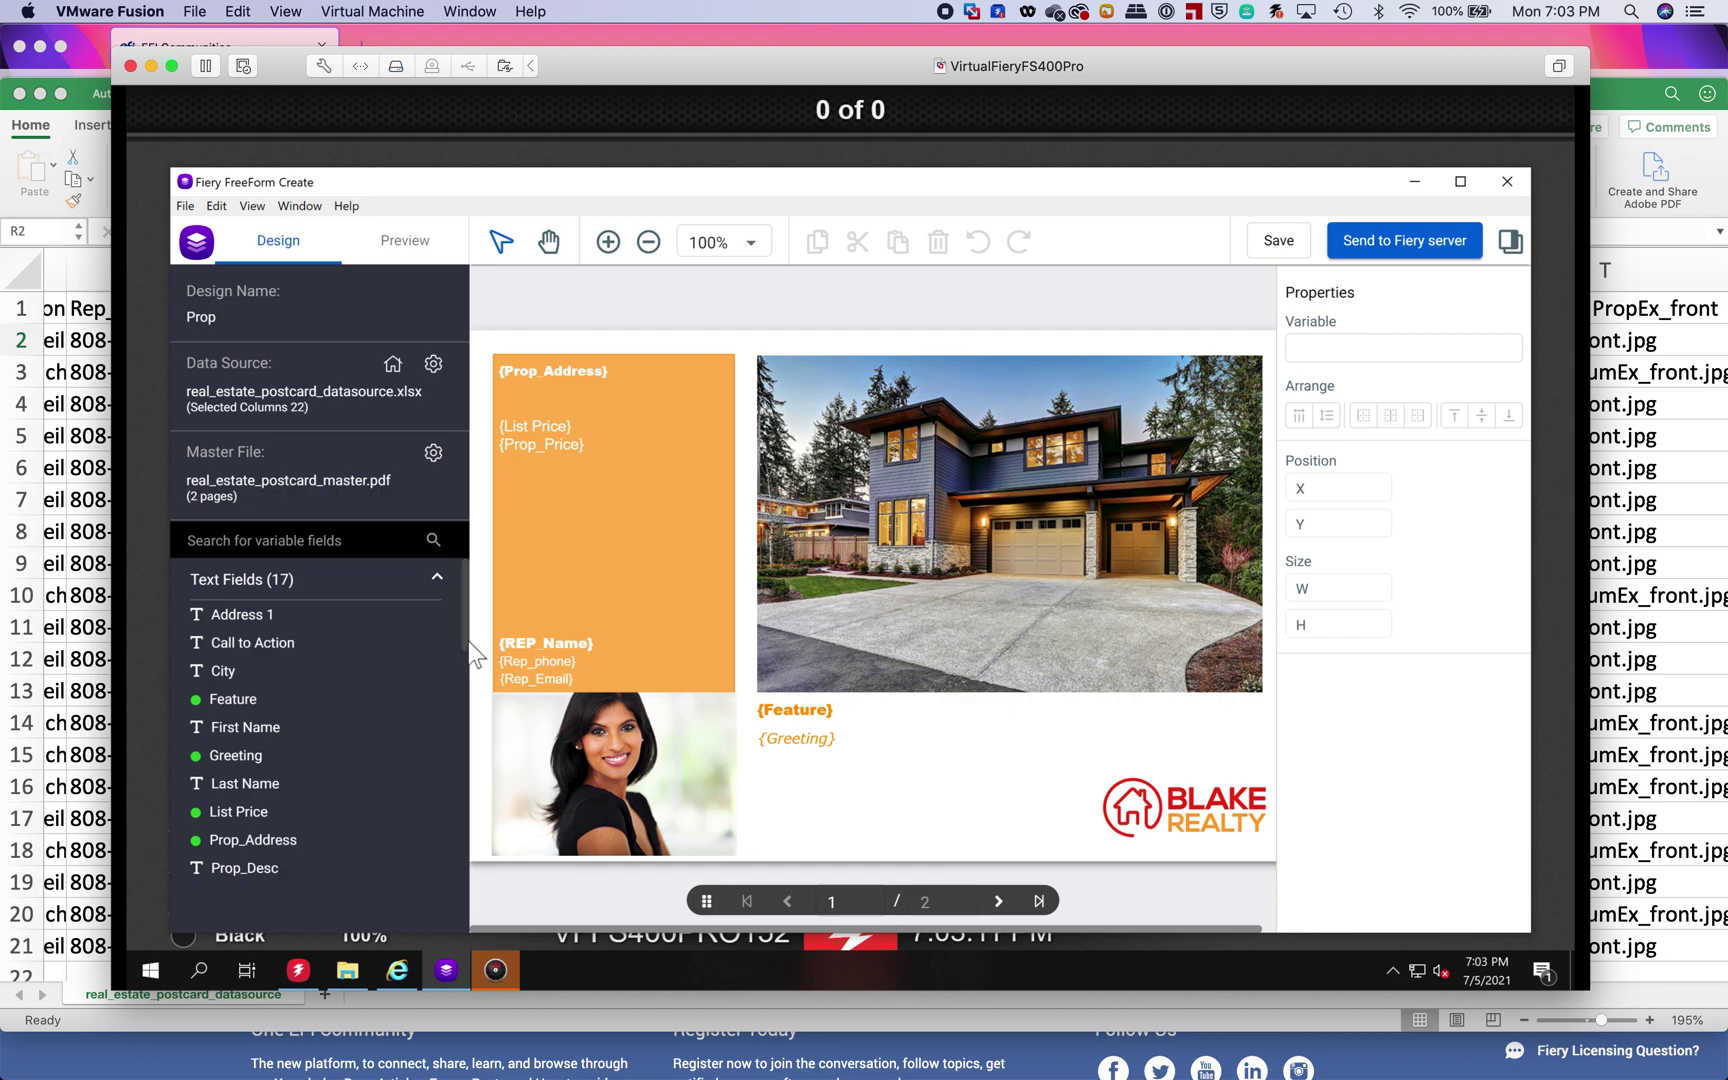
drag(466, 645, 443, 764)
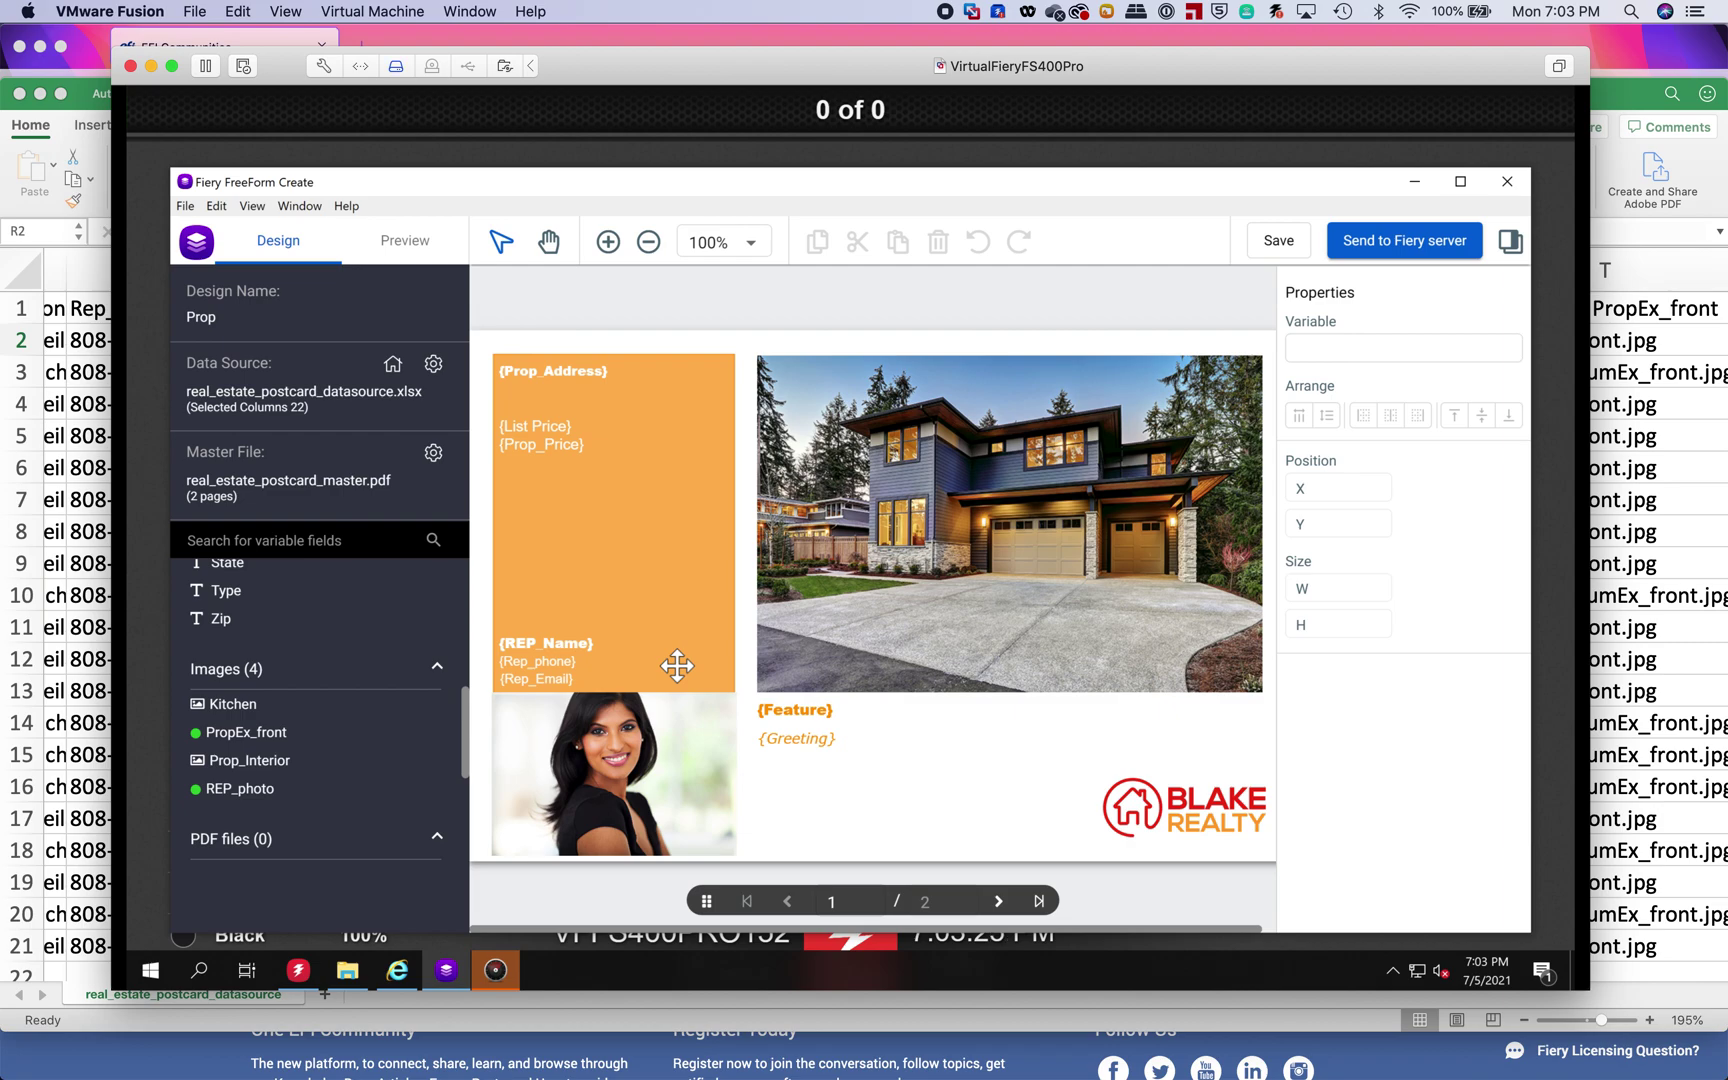
Switch to Preview to show the postcard front merged with the first record's data.
click(413, 255)
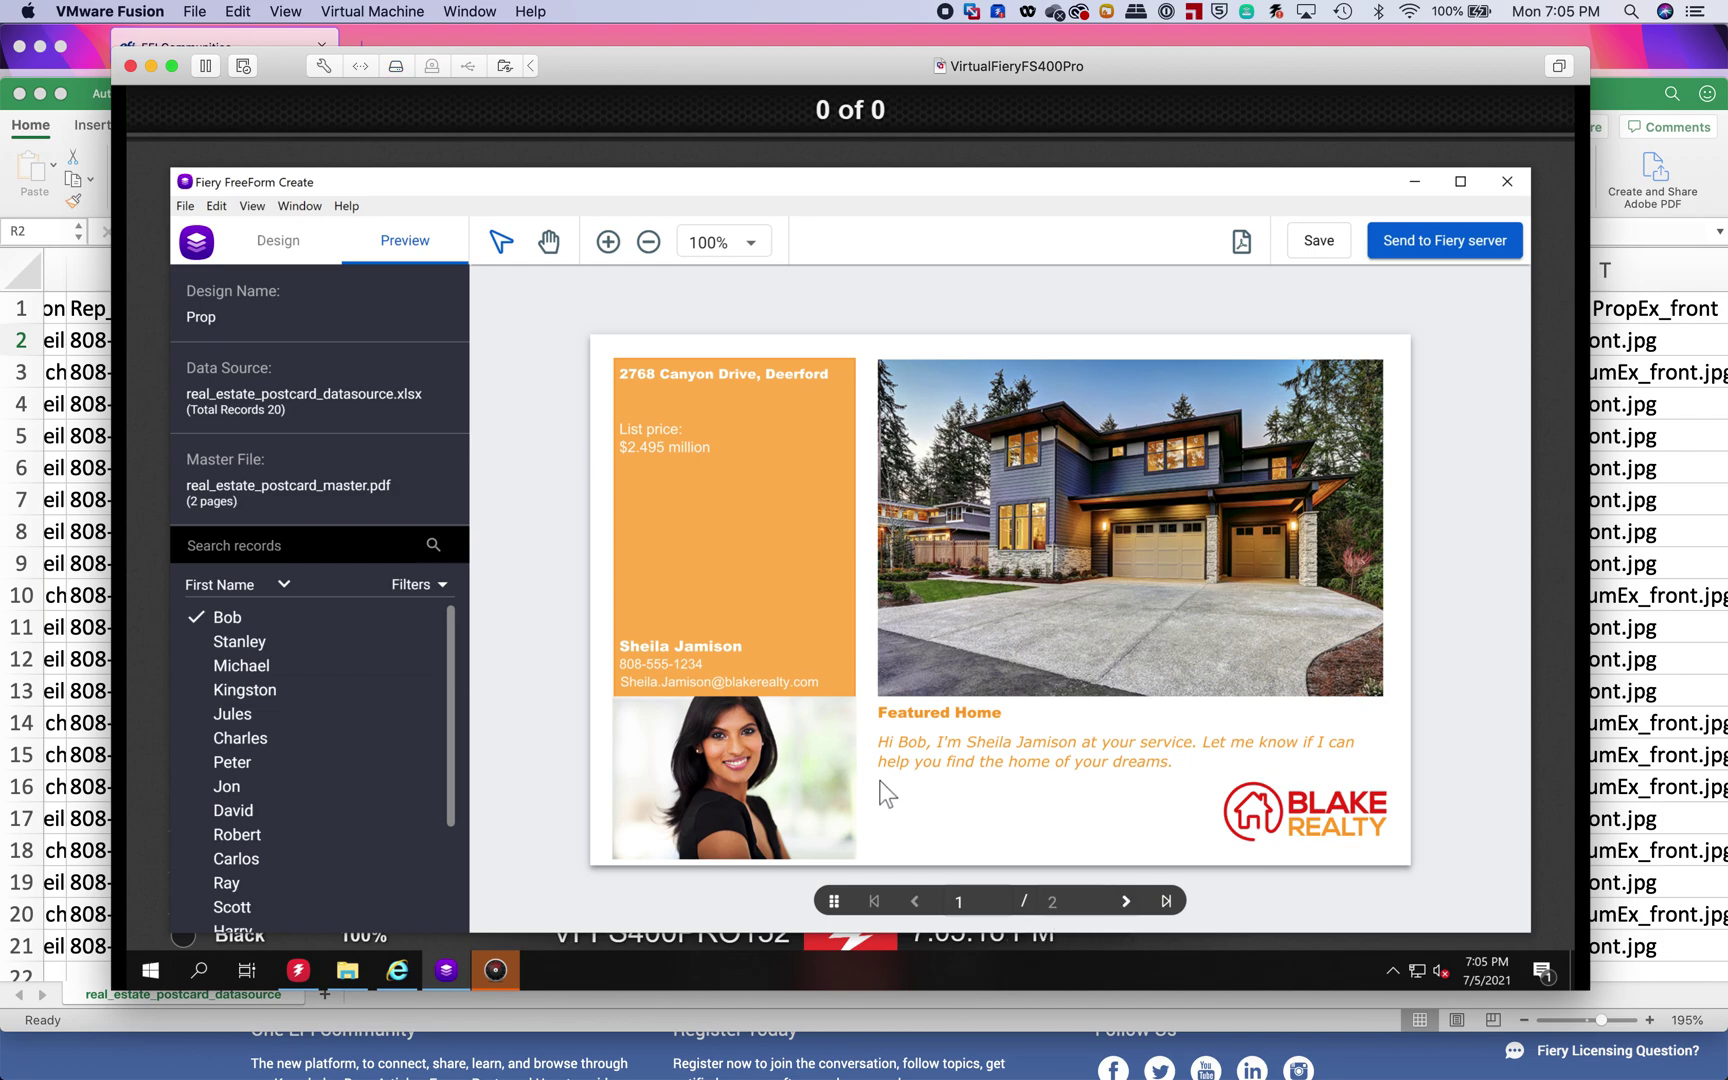
Preview page 2 of the postcard using the second record in the First Name list.
click(1125, 901)
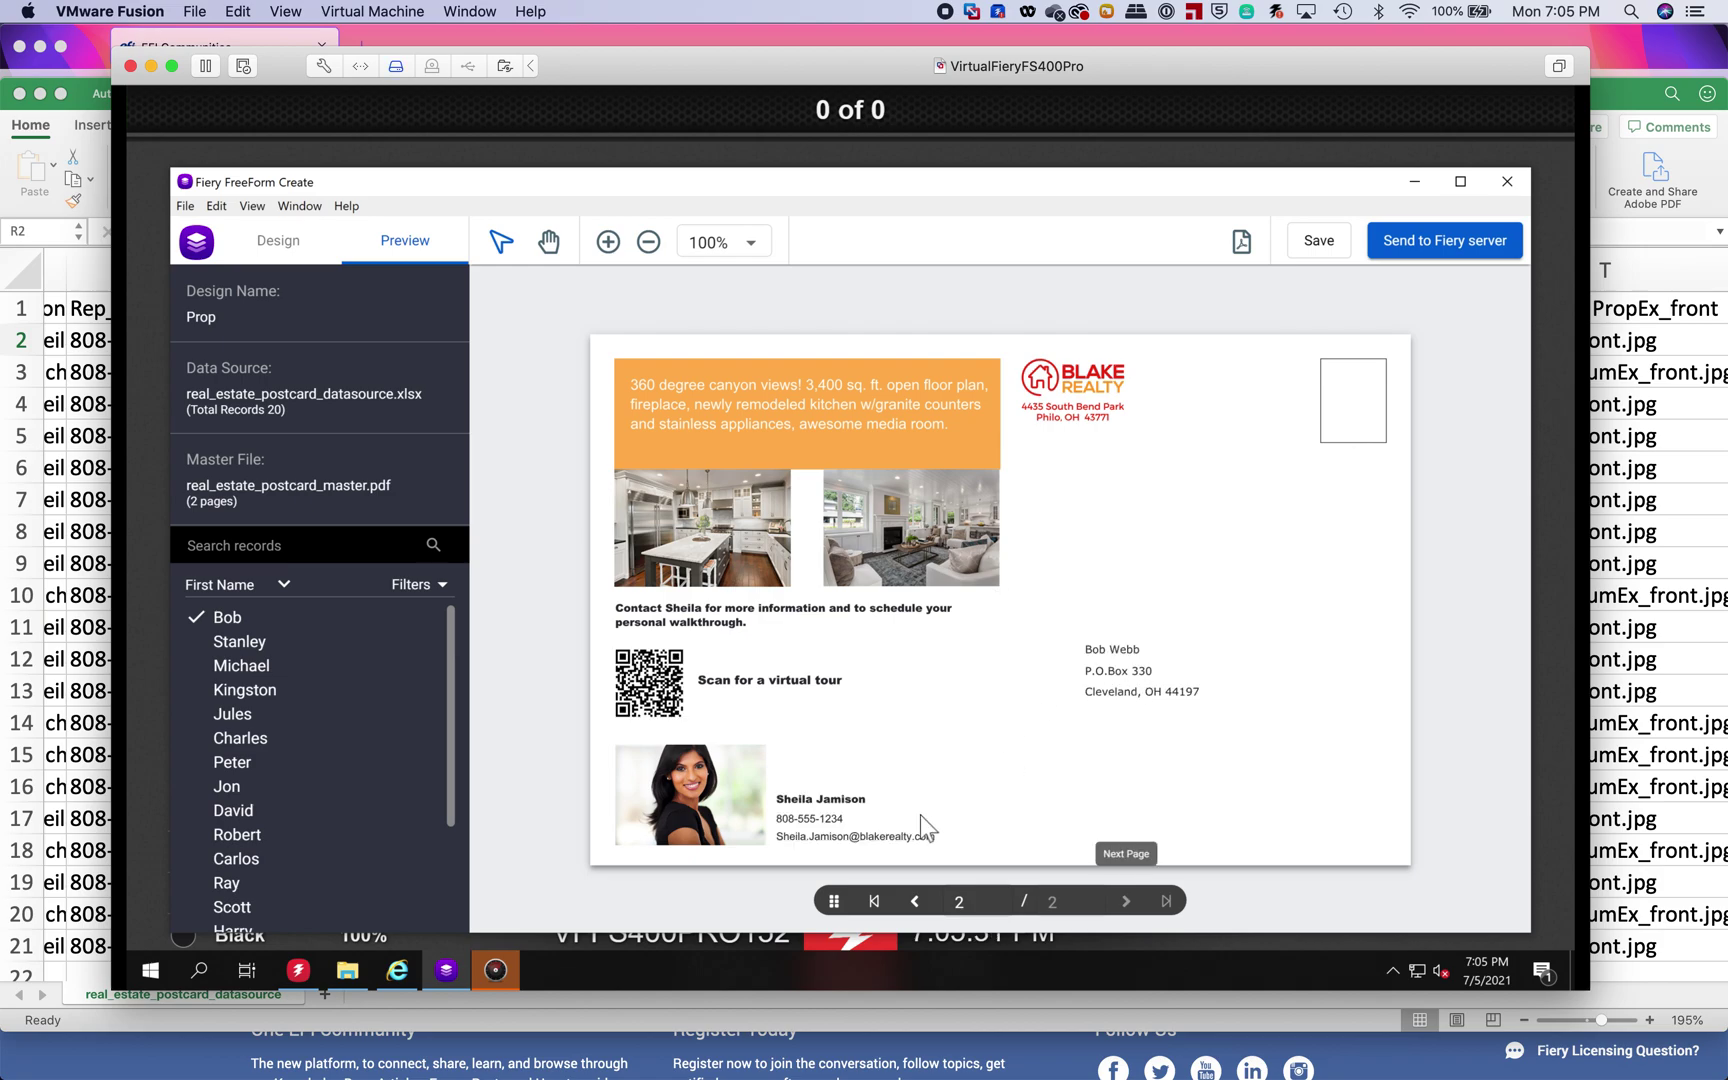
click(243, 645)
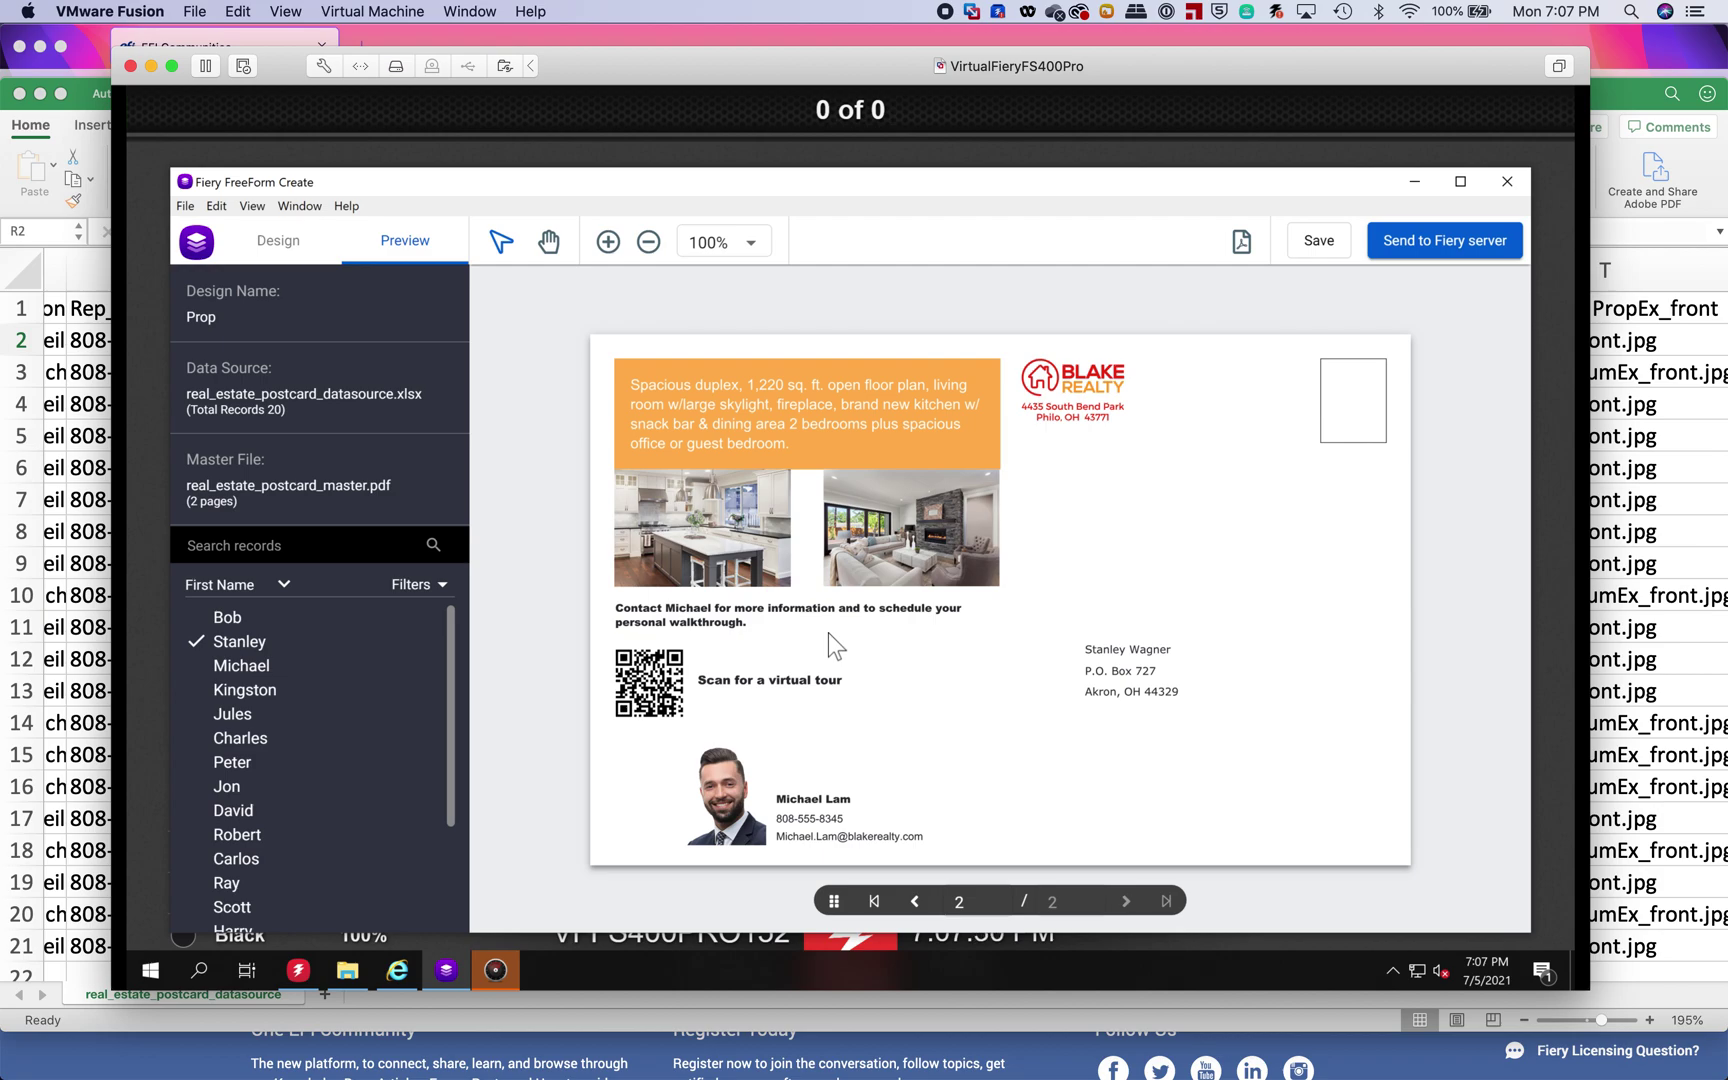
Open a Finder window on the Downloads folder.
mouse_move(298, 970)
click(310, 1045)
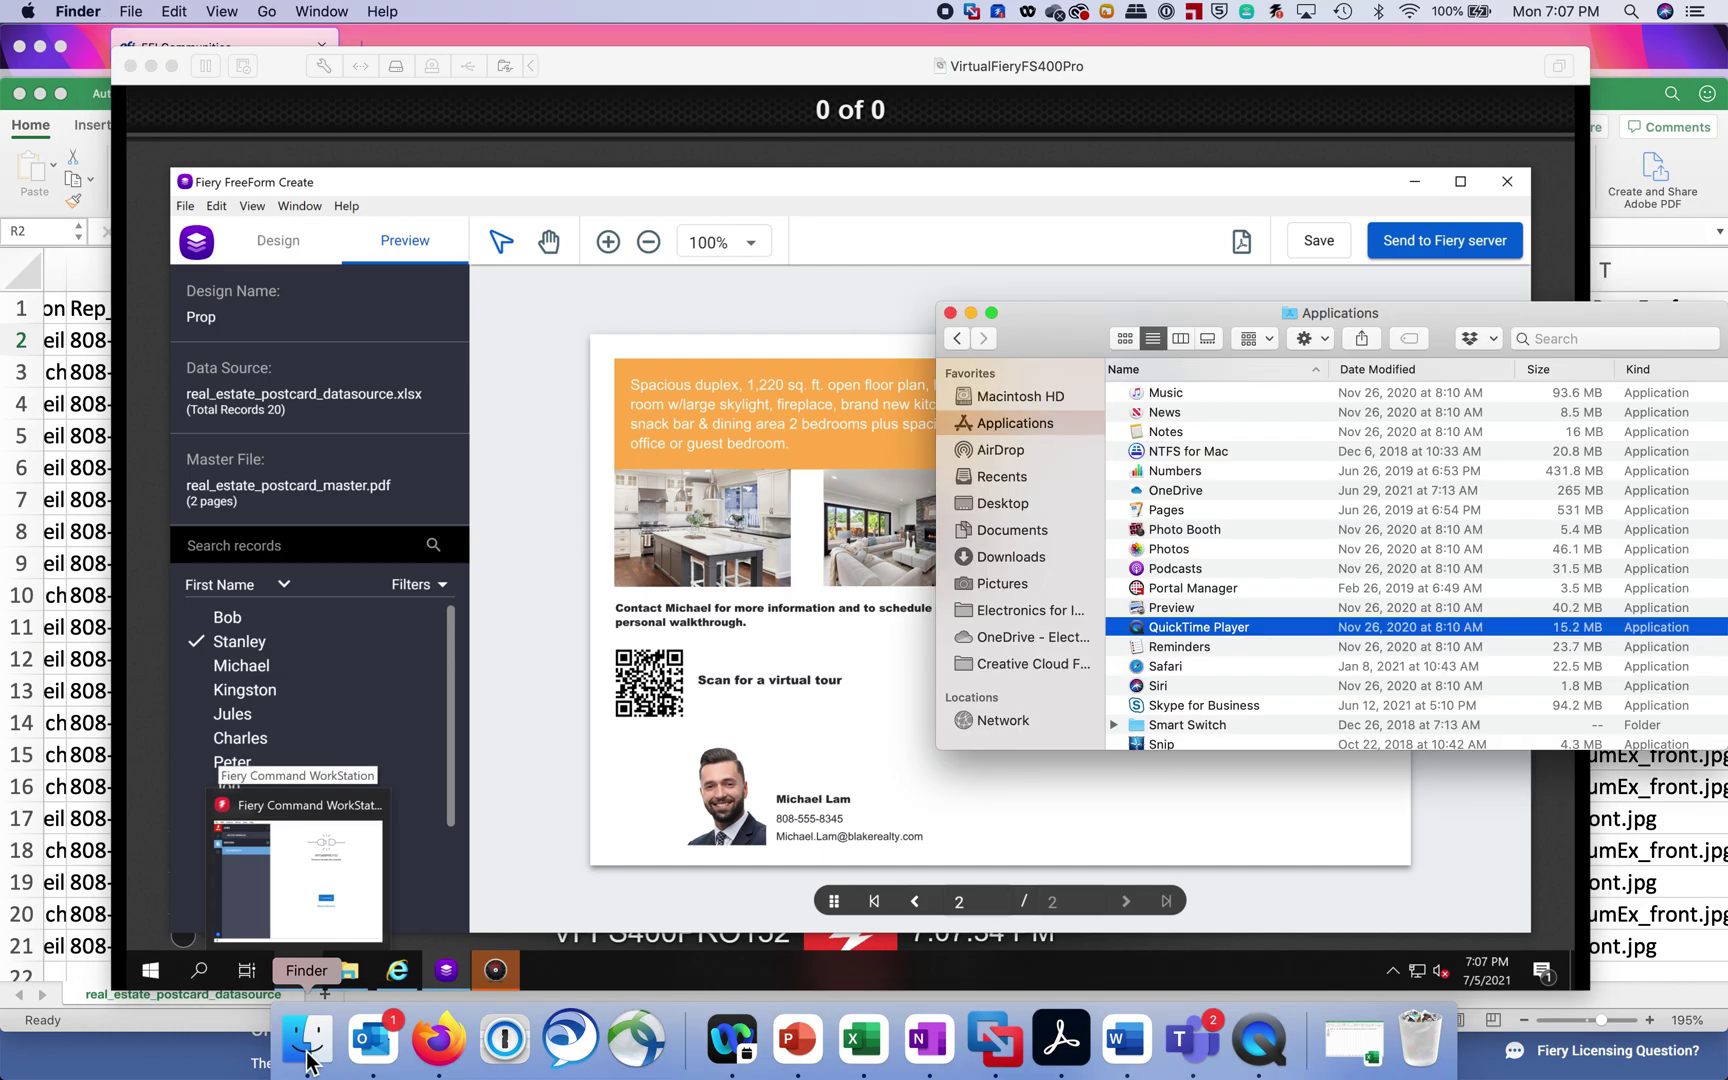
click(1018, 562)
scroll(1208, 470, up, 10)
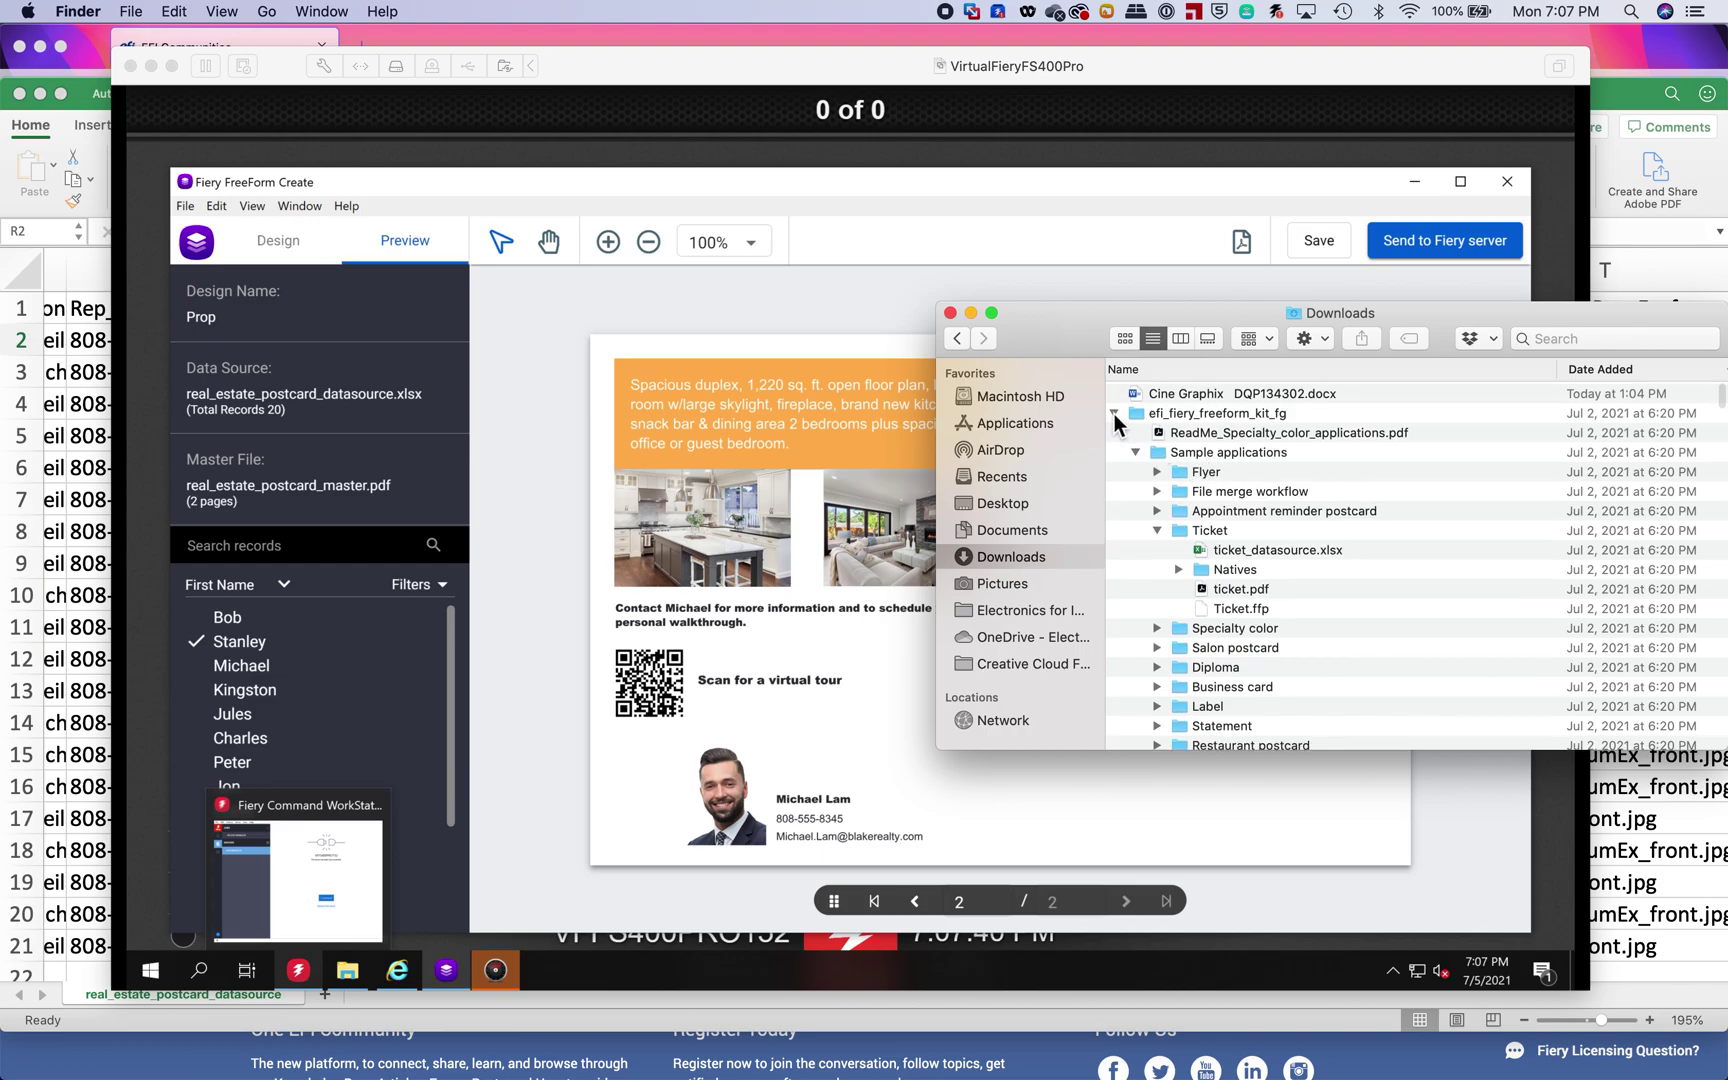
Expand efi_fiery_freeform_kit_fg > Sample applications to reveal the Real estate postcard folder, collapsing Ticket and Pictures.
click(1135, 453)
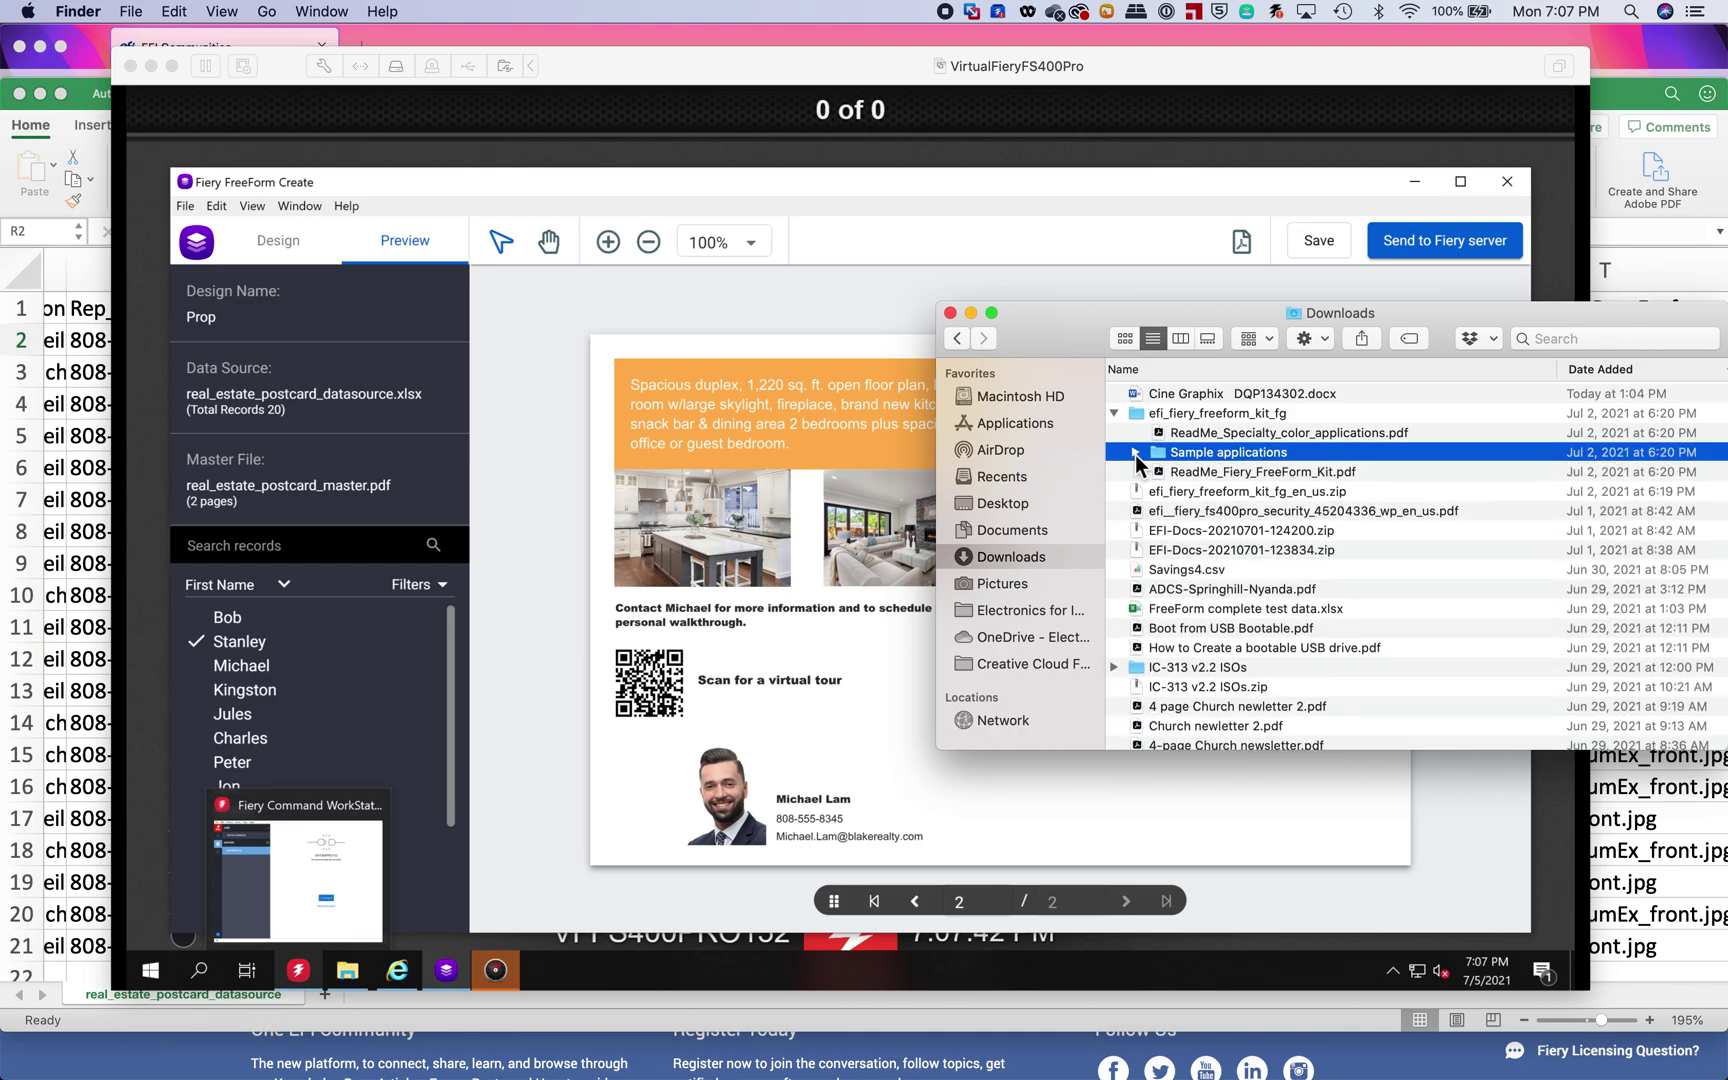
click(1114, 413)
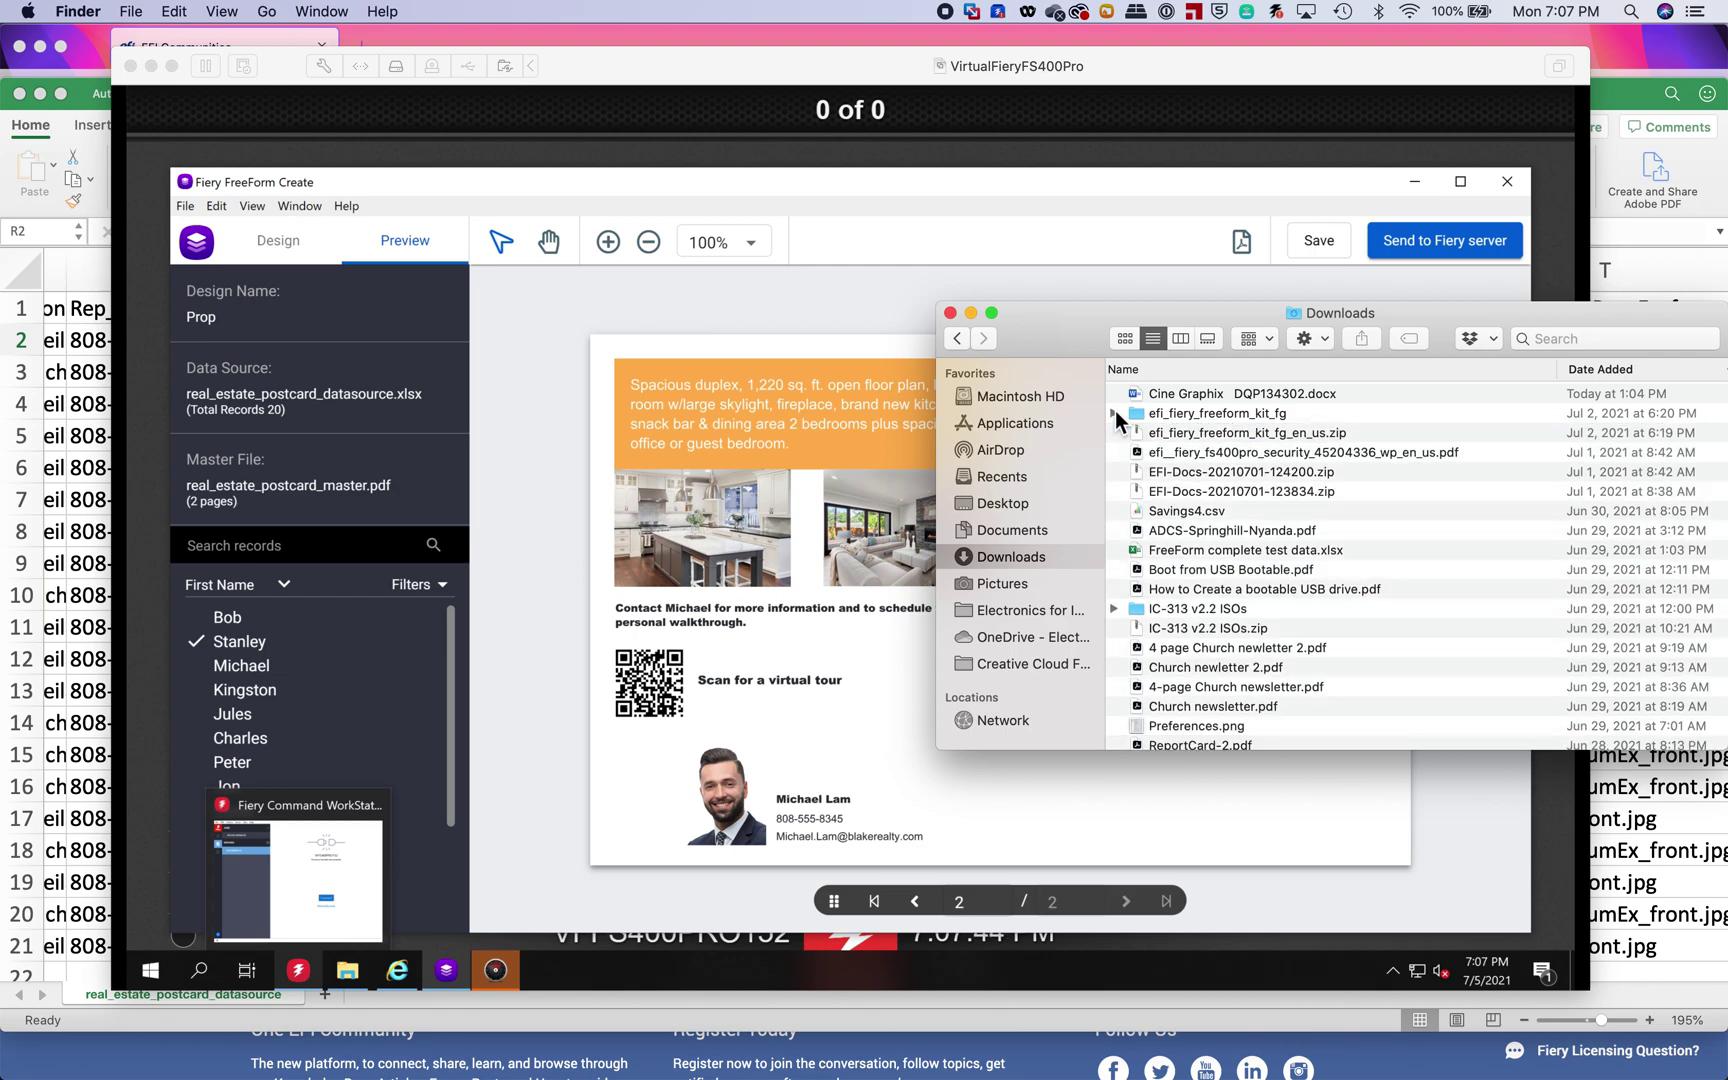
click(1114, 413)
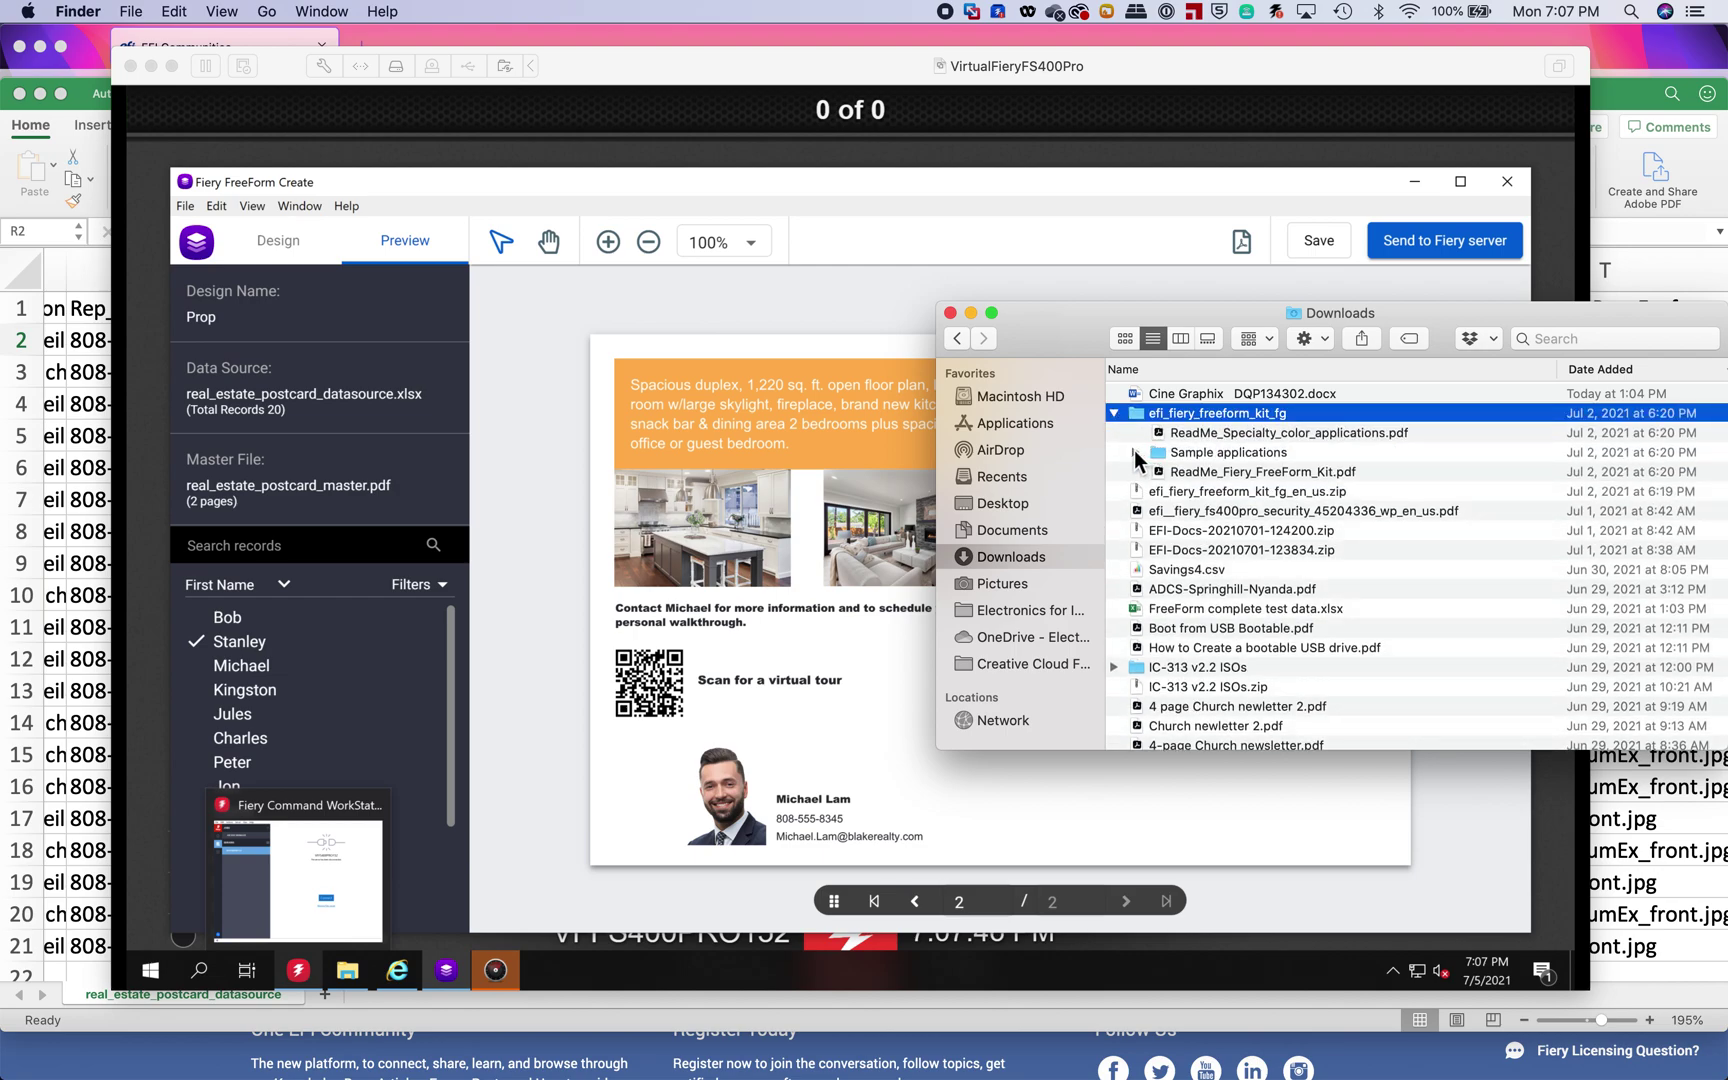
click(1136, 454)
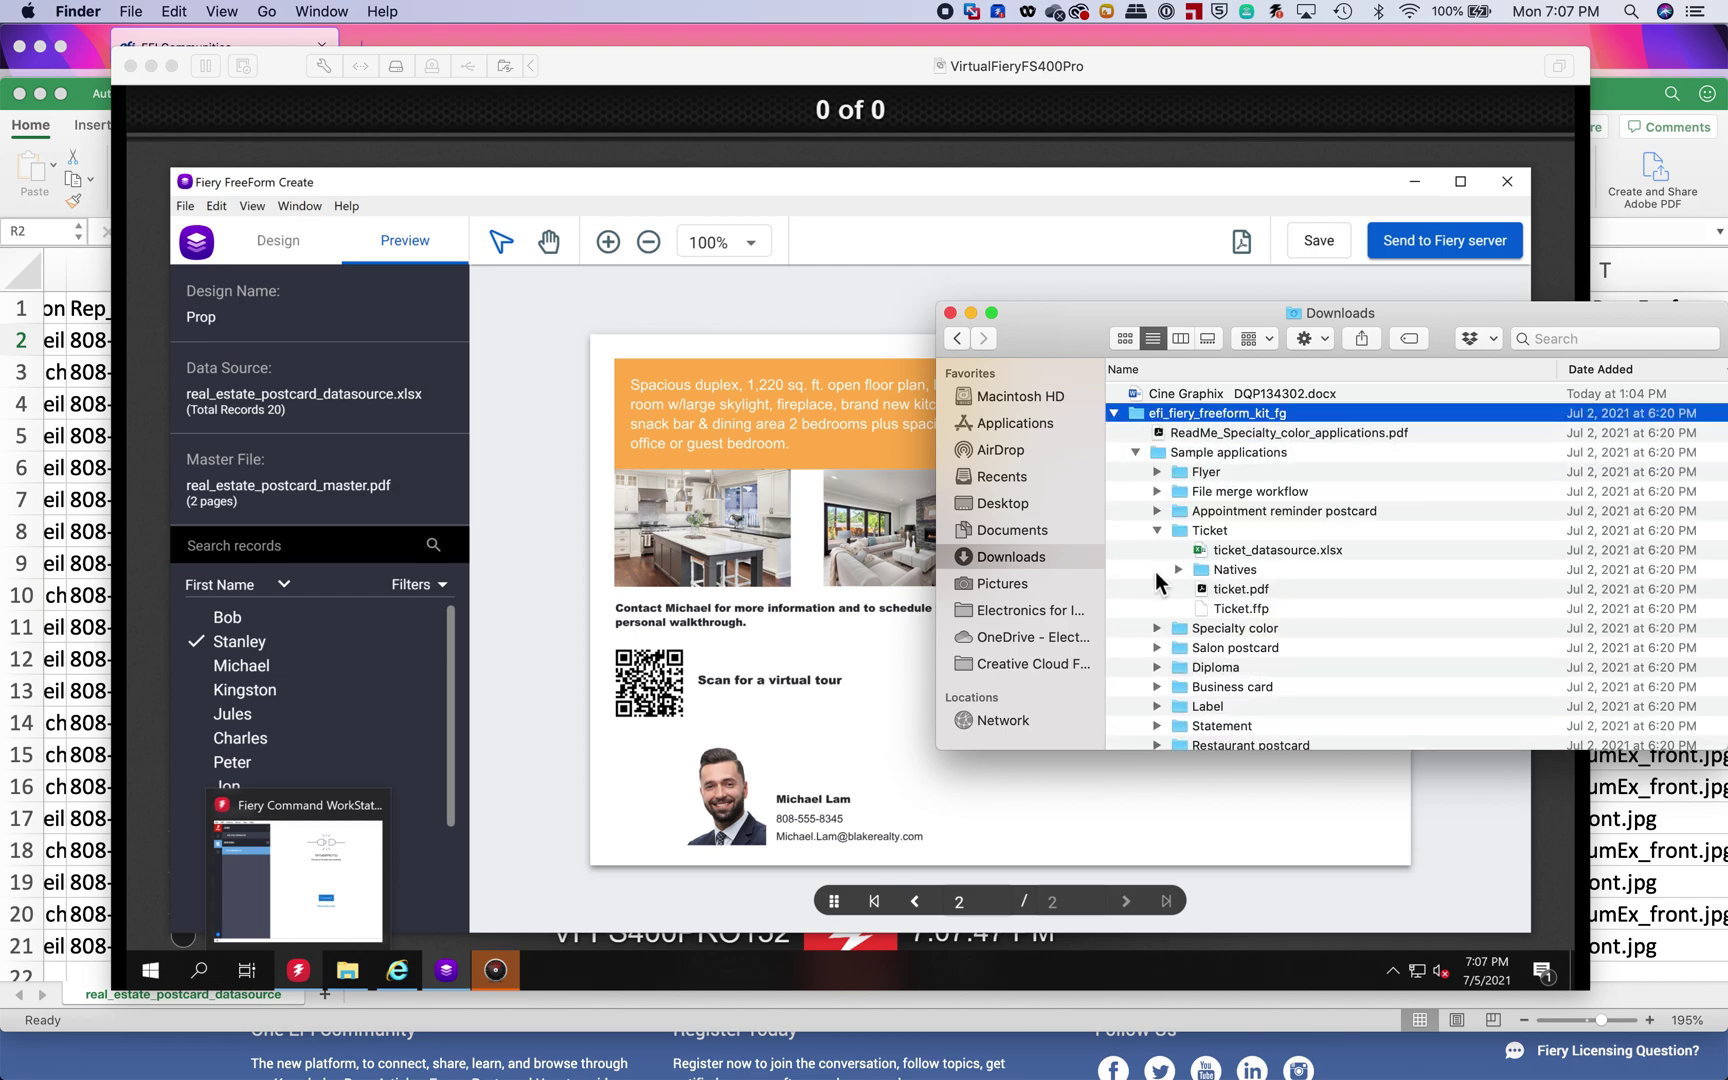
click(1157, 531)
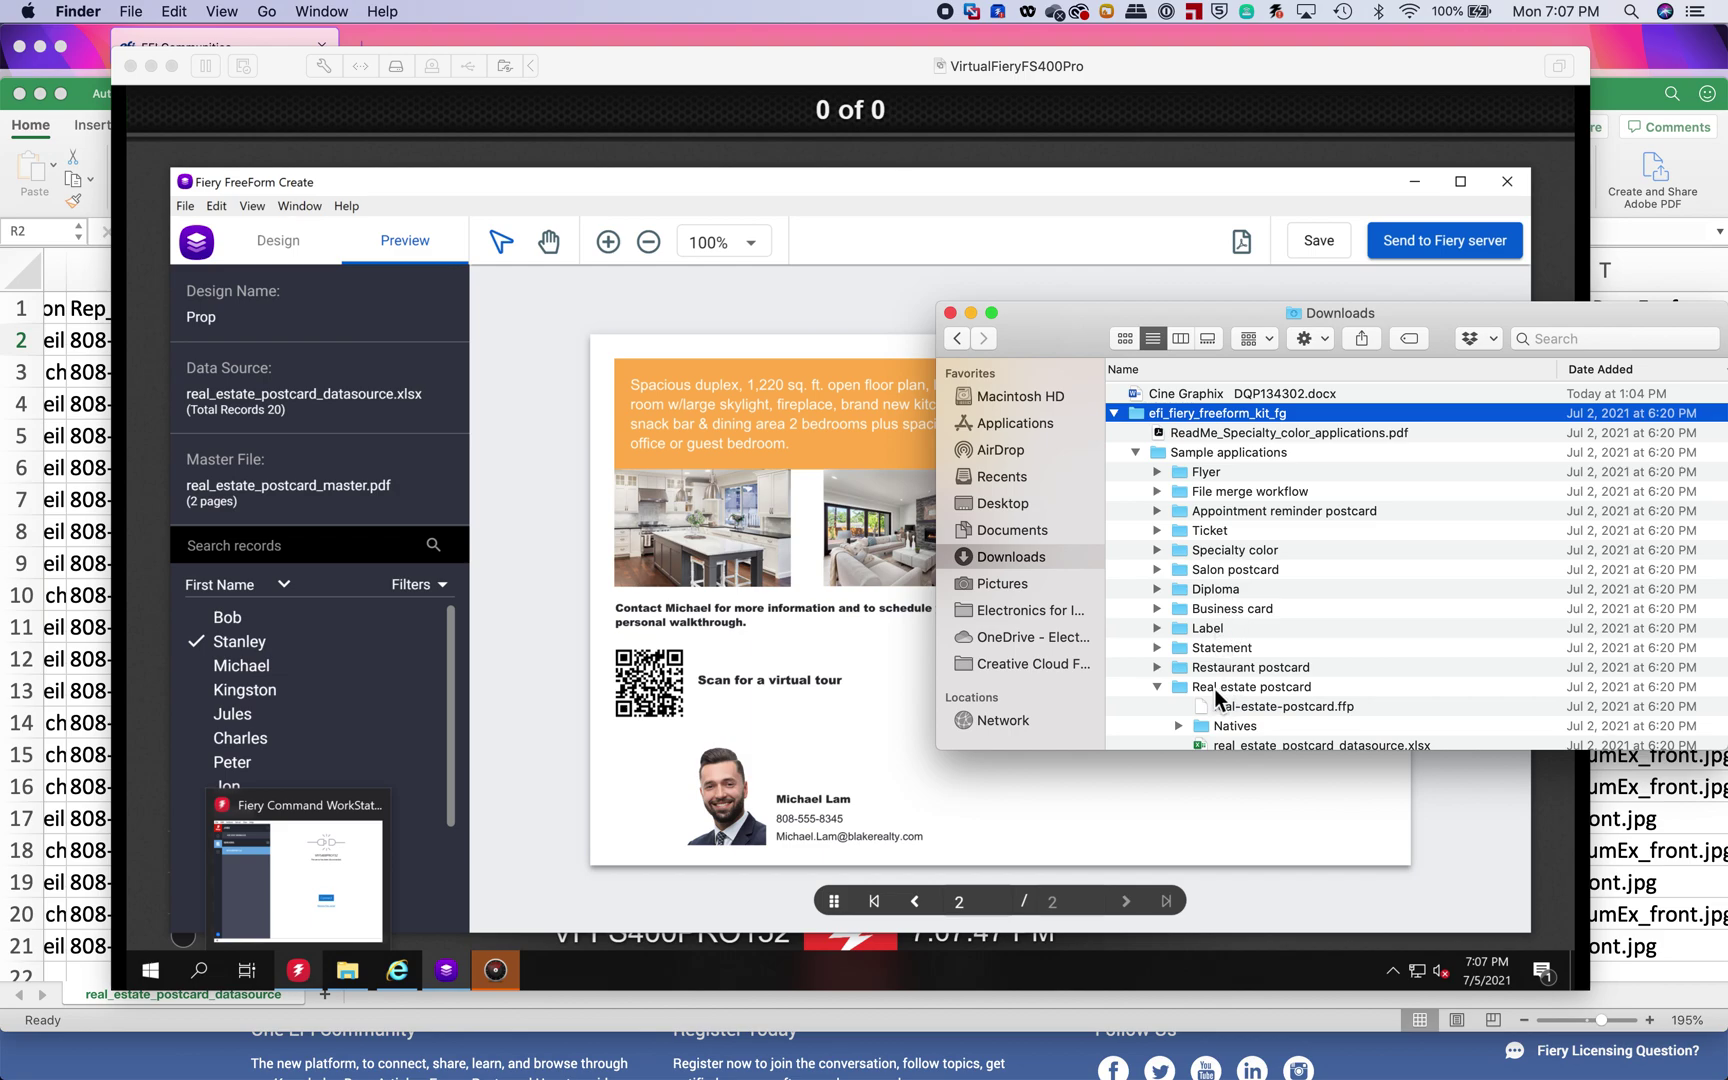
scroll(1226, 733, down, 5)
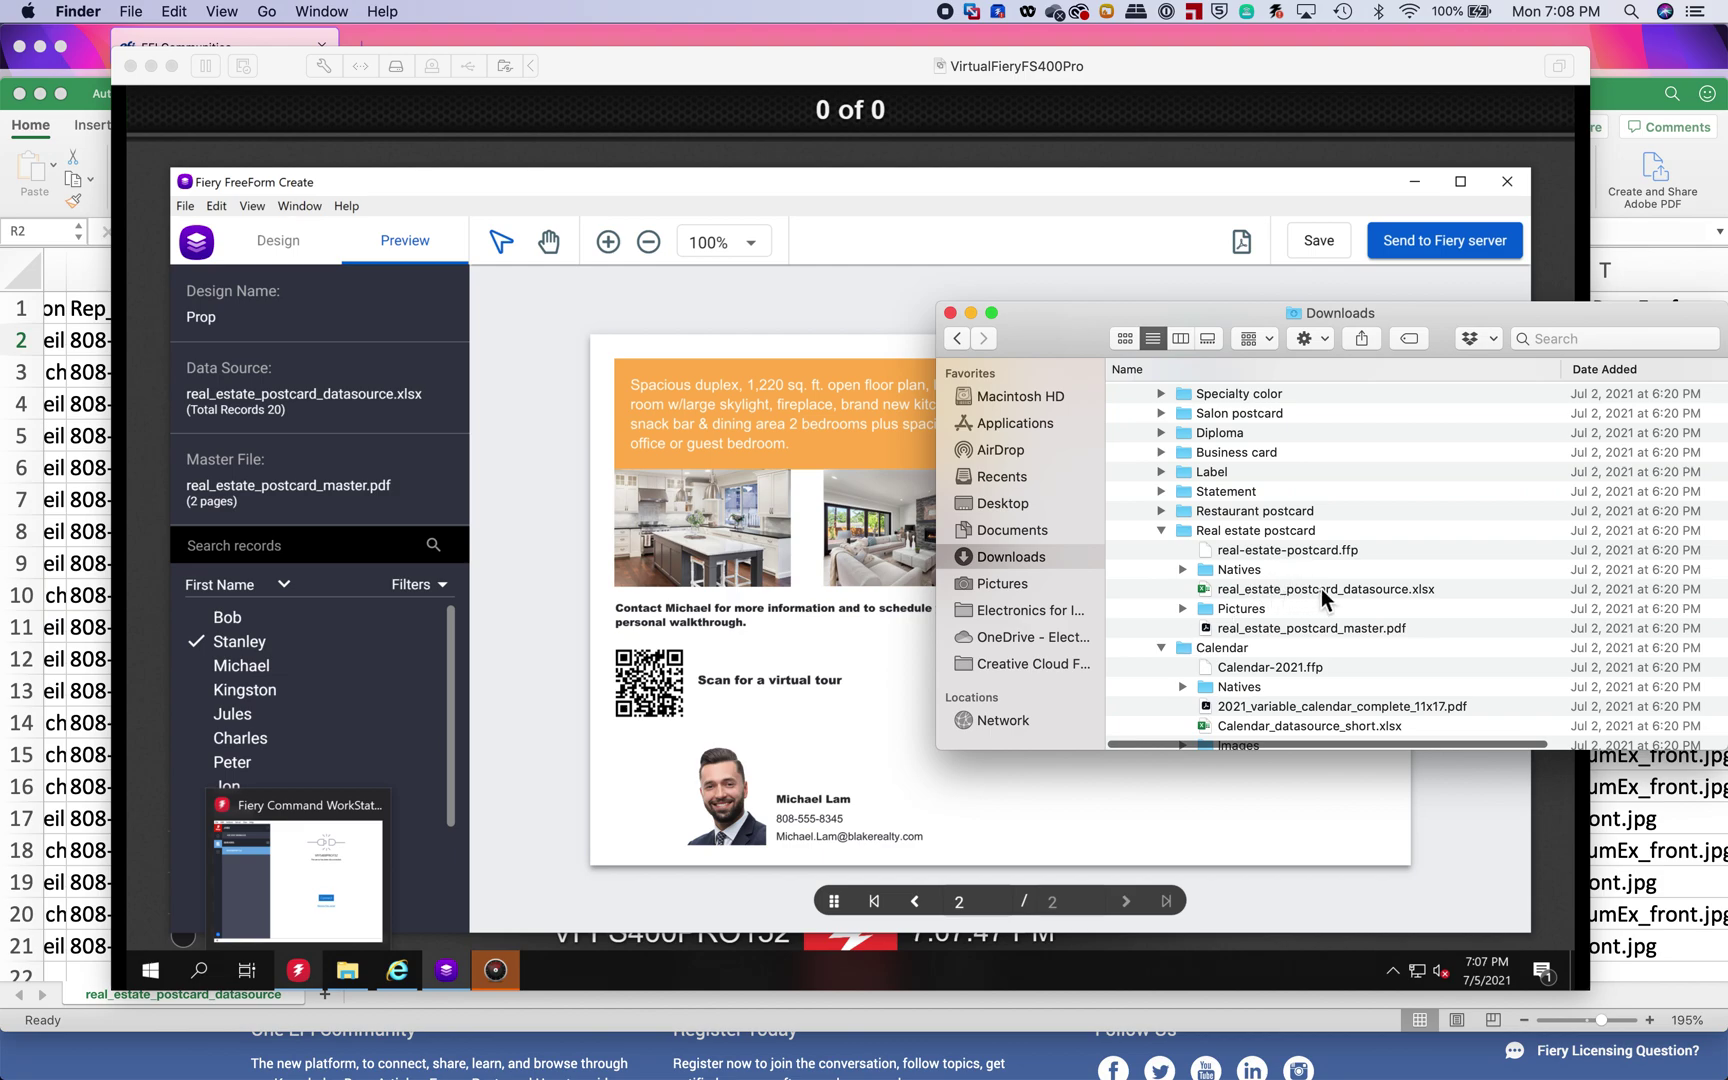
click(1183, 609)
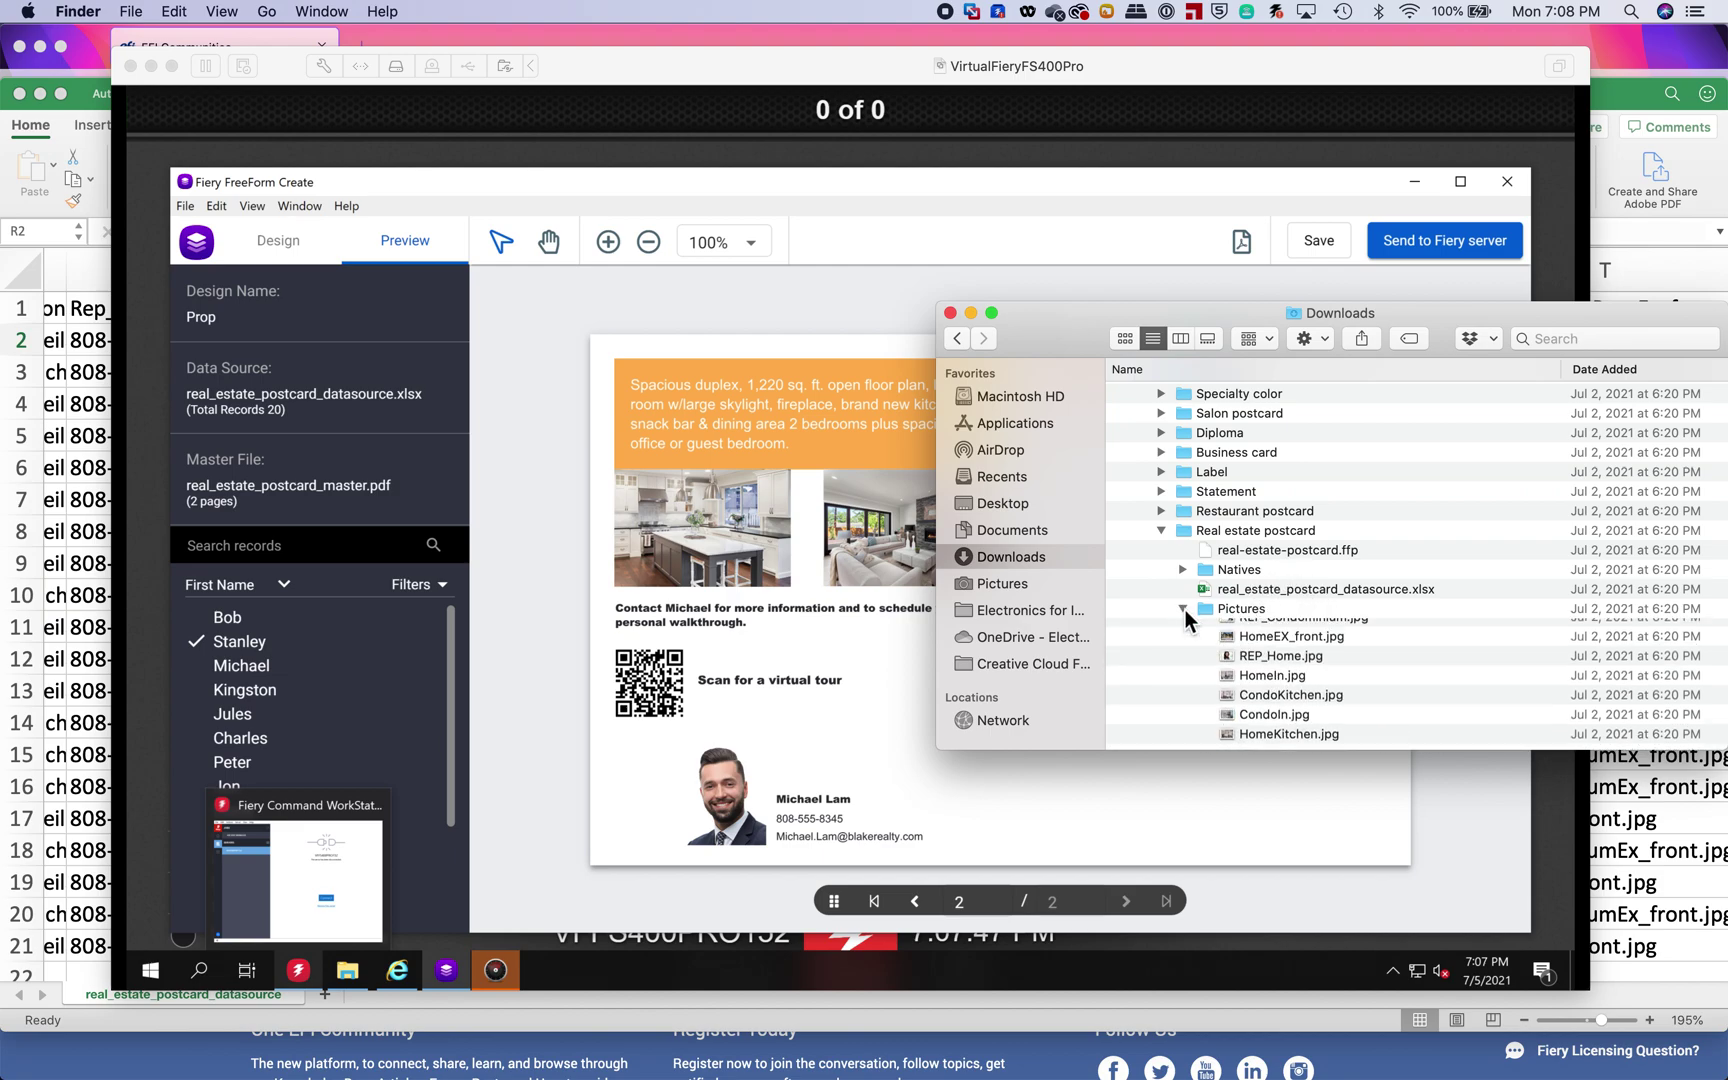
click(1183, 609)
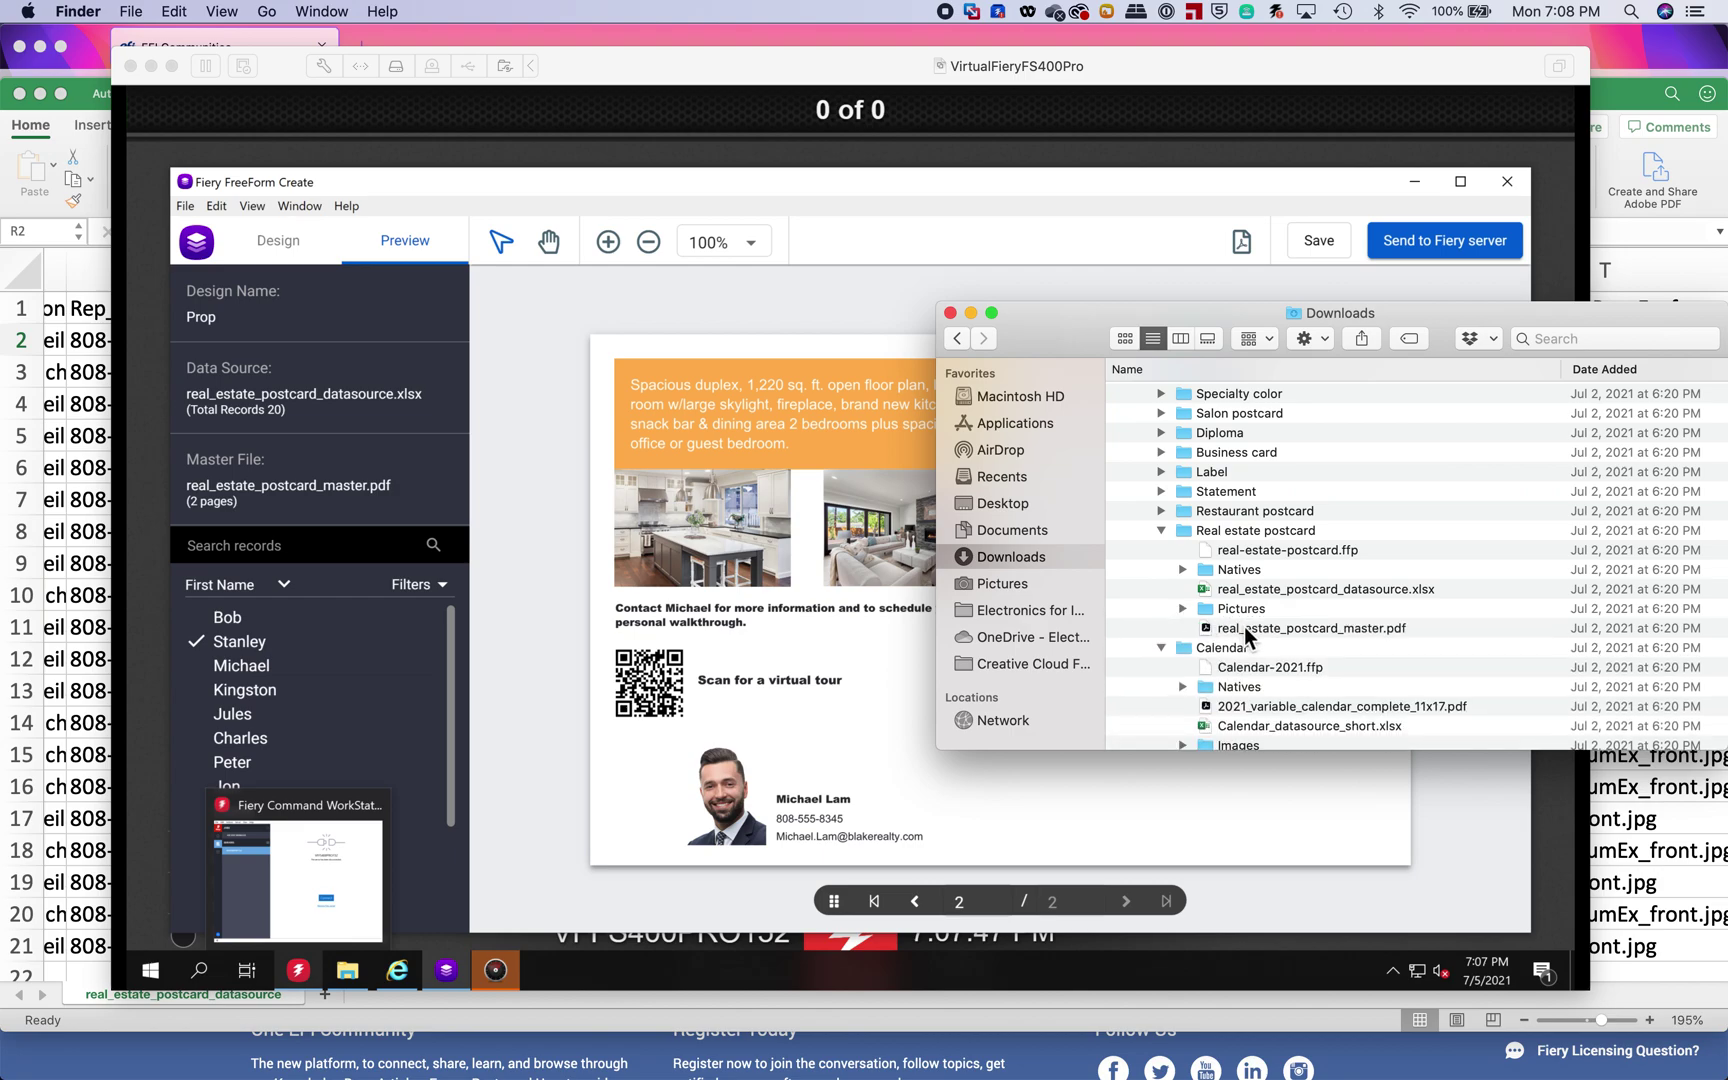